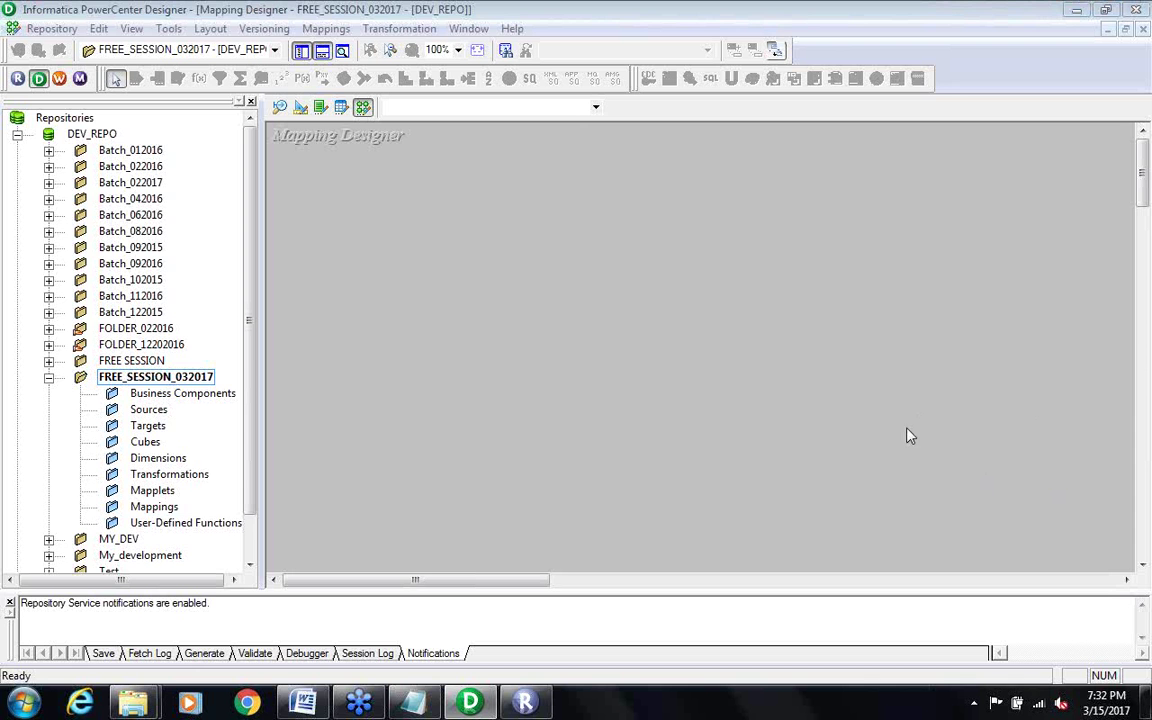
Step: Switch to the Source Analyzer and view the contents of employees.txt from C:\Srcfiles in Notepad before returning to PowerCenter Designer
left_click(280, 107)
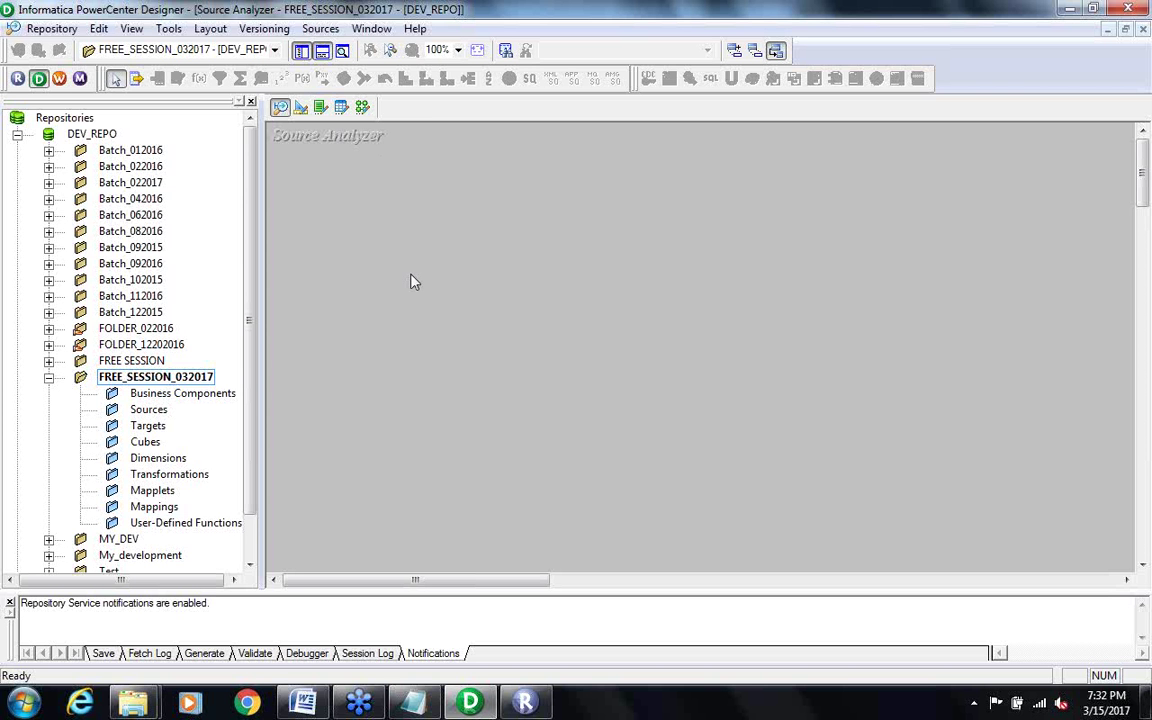
left_click(140, 705)
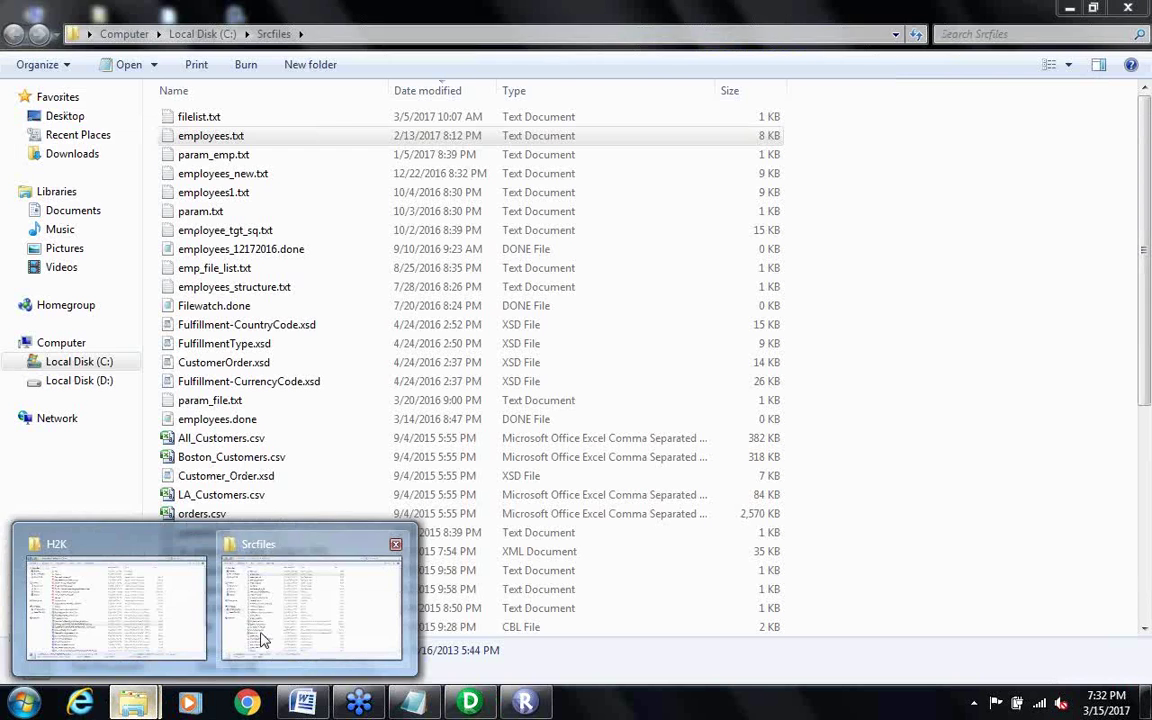
left_click(265, 640)
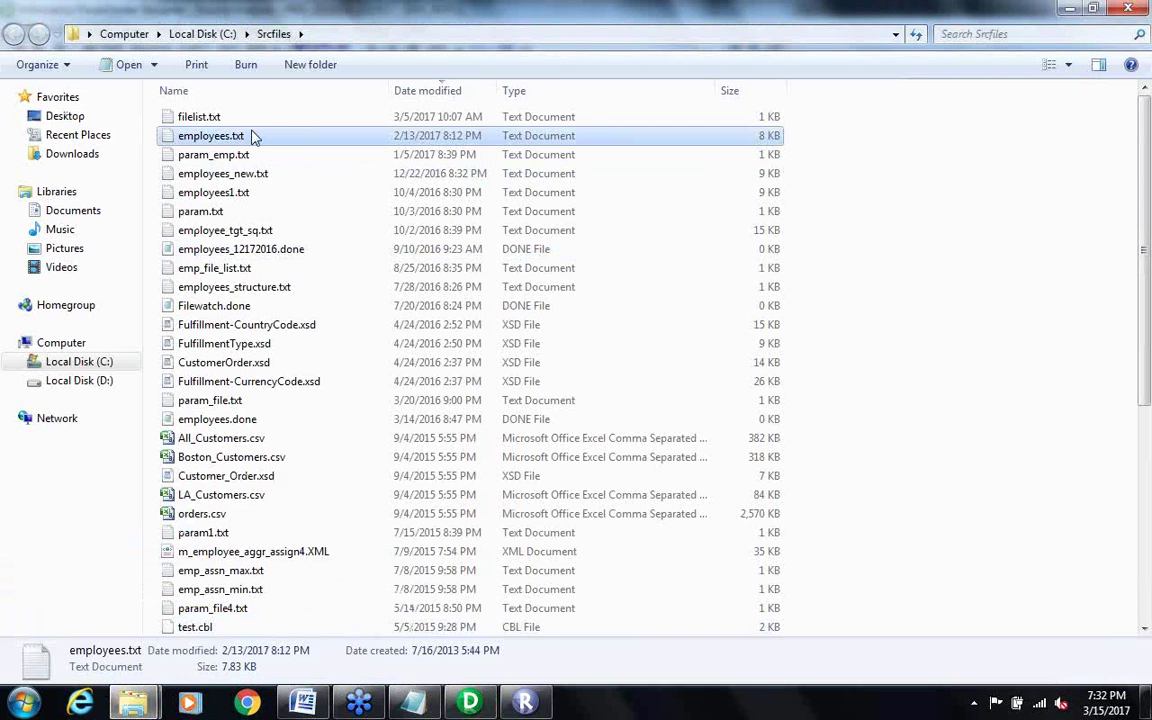
double_click(250, 135)
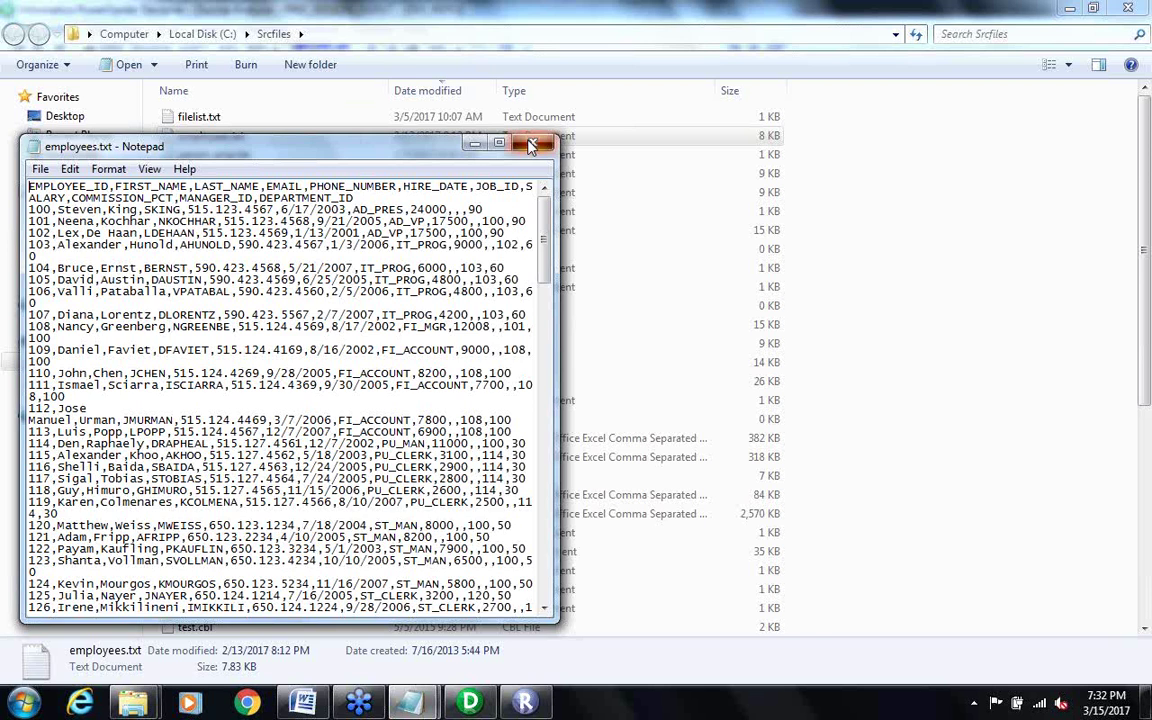
left_click(474, 143)
left_click(470, 704)
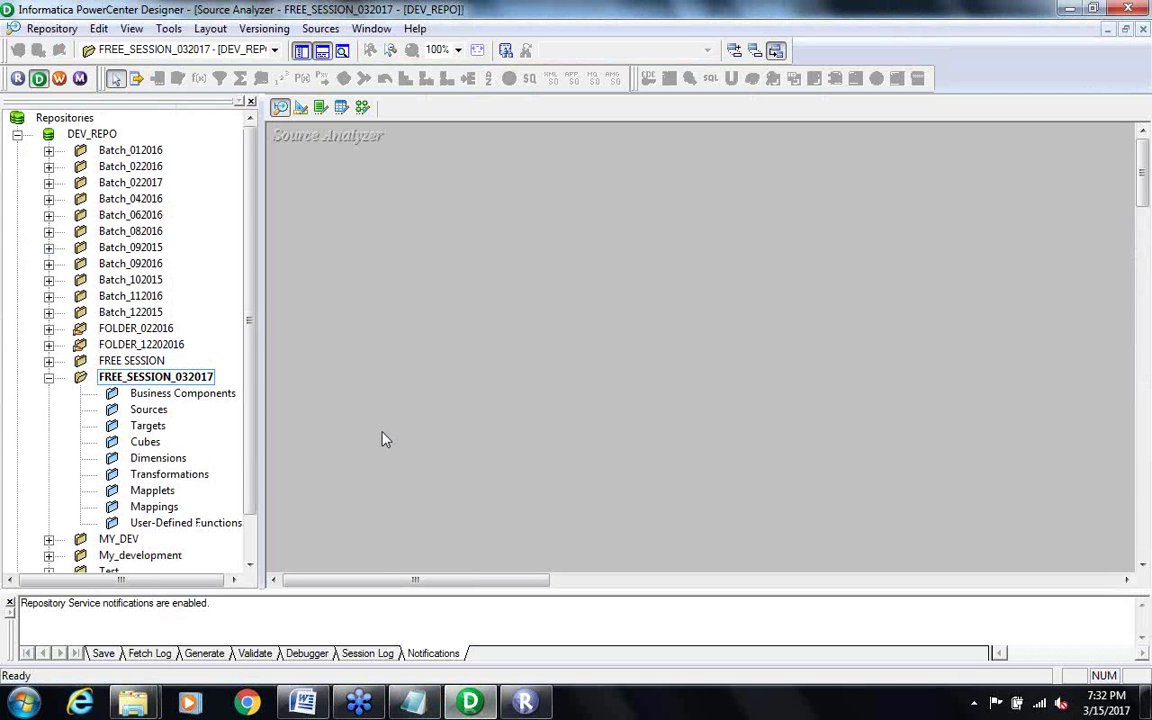
Step: Start a flat file source import with the file type set to All Files, choosing employees.txt from the Srcfiles folder
left_click(320, 30)
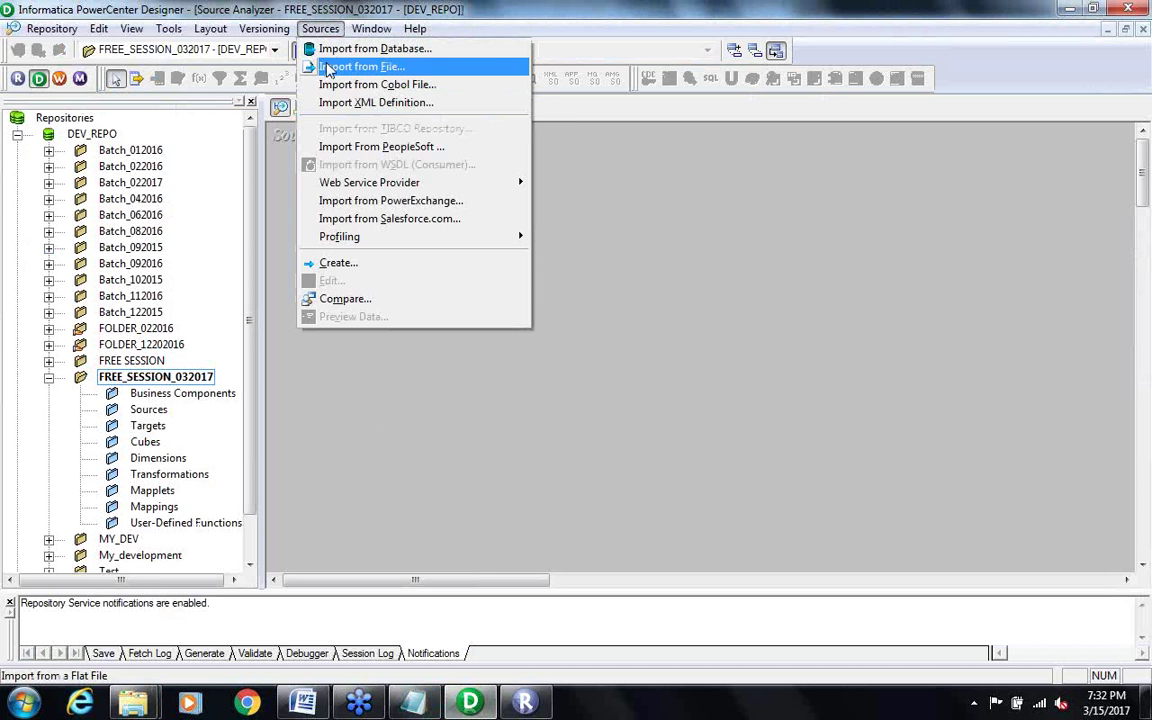
left_click(327, 67)
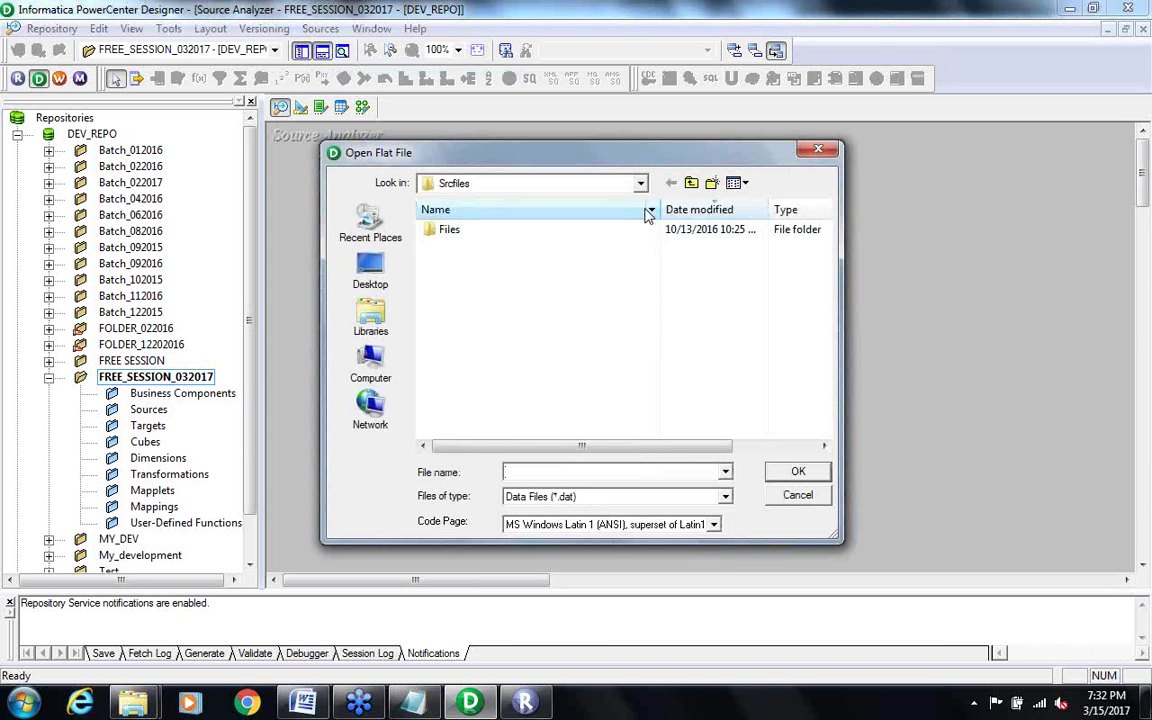
left_click(725, 471)
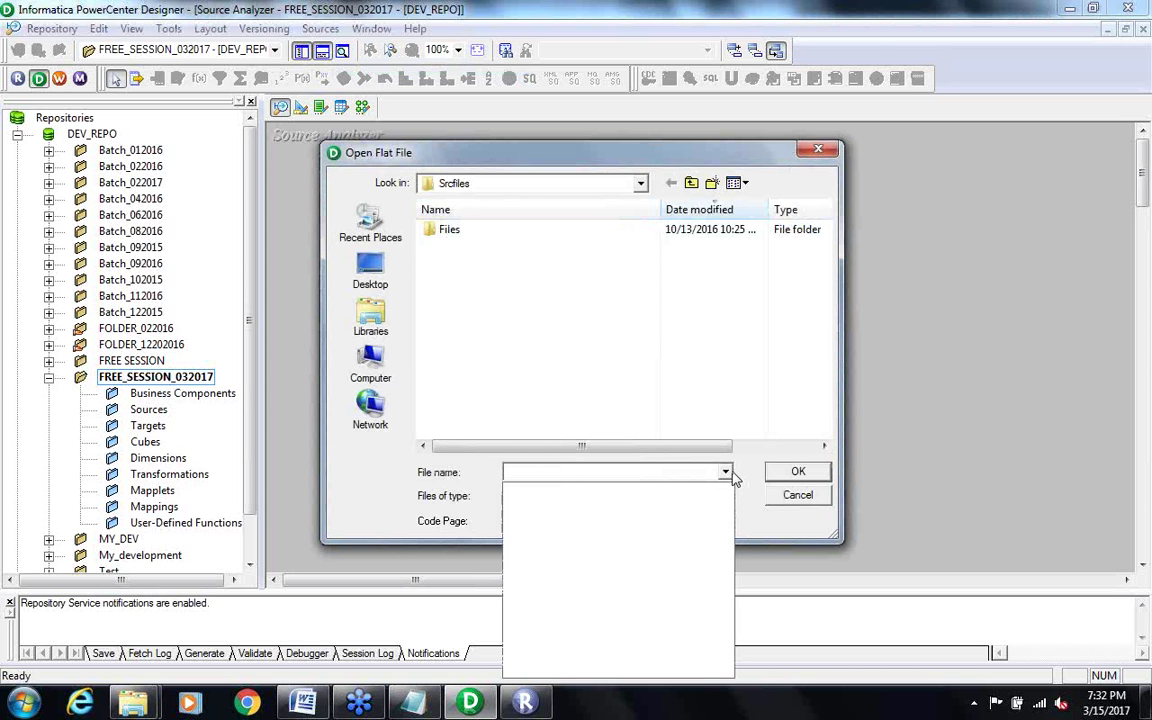
left_click(668, 501)
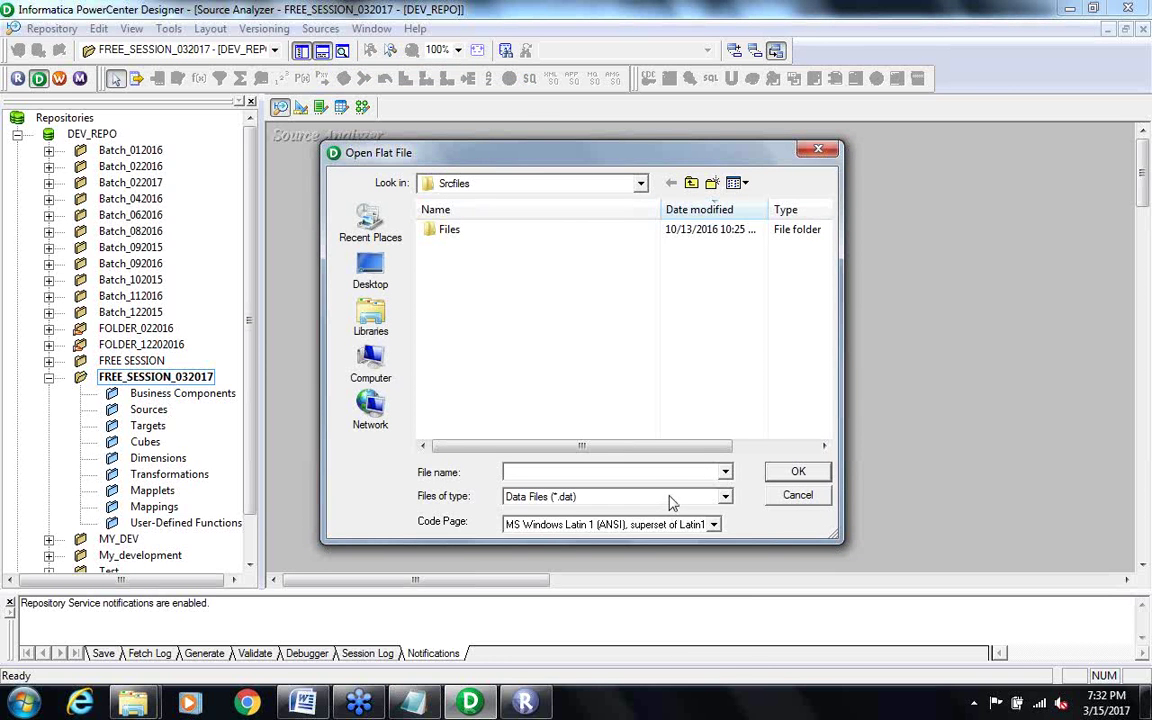
left_click(671, 502)
left_click(584, 521)
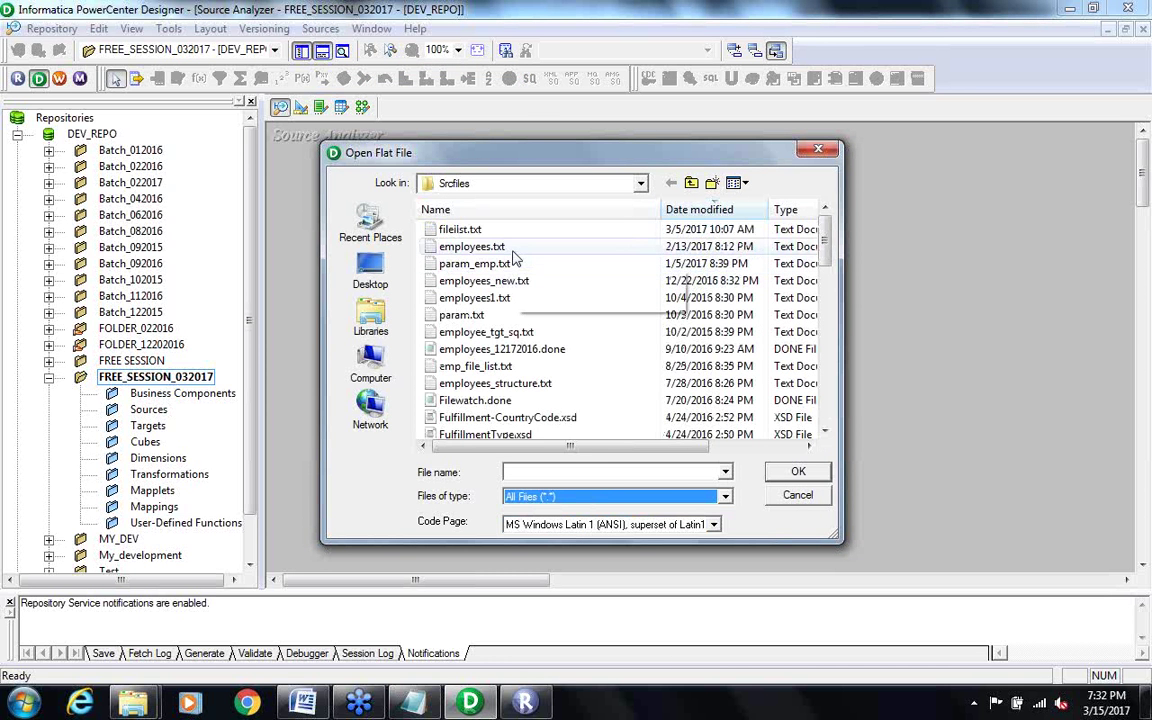
left_click(490, 247)
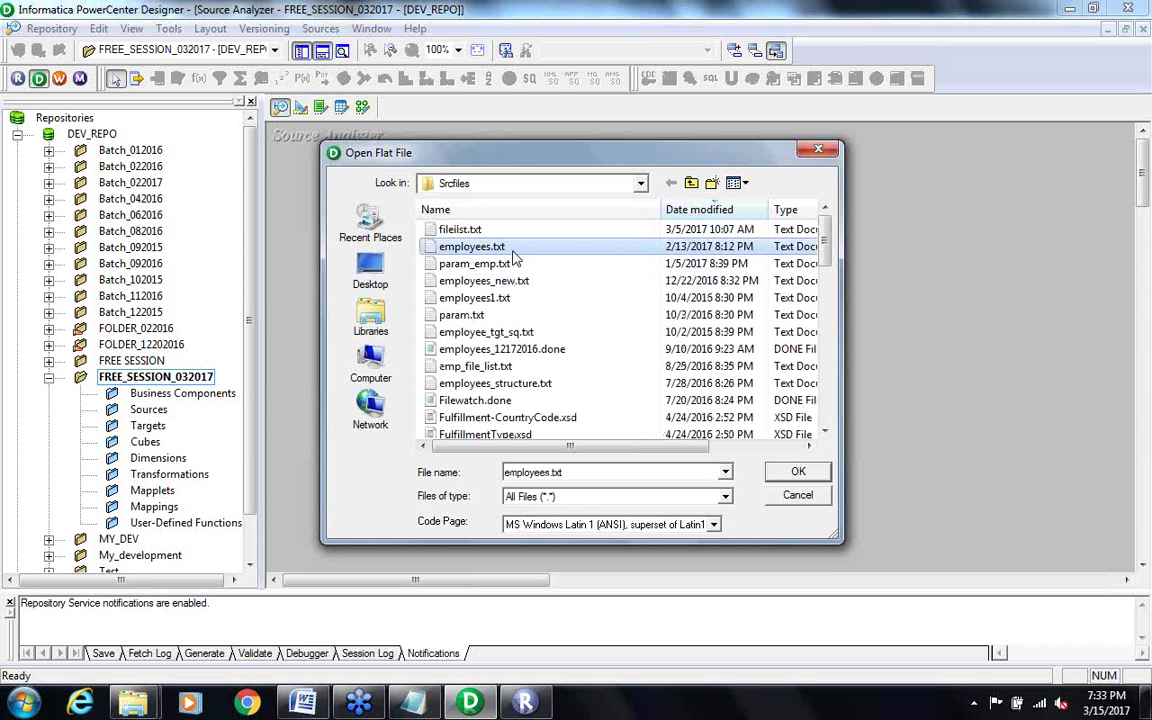
left_click(799, 474)
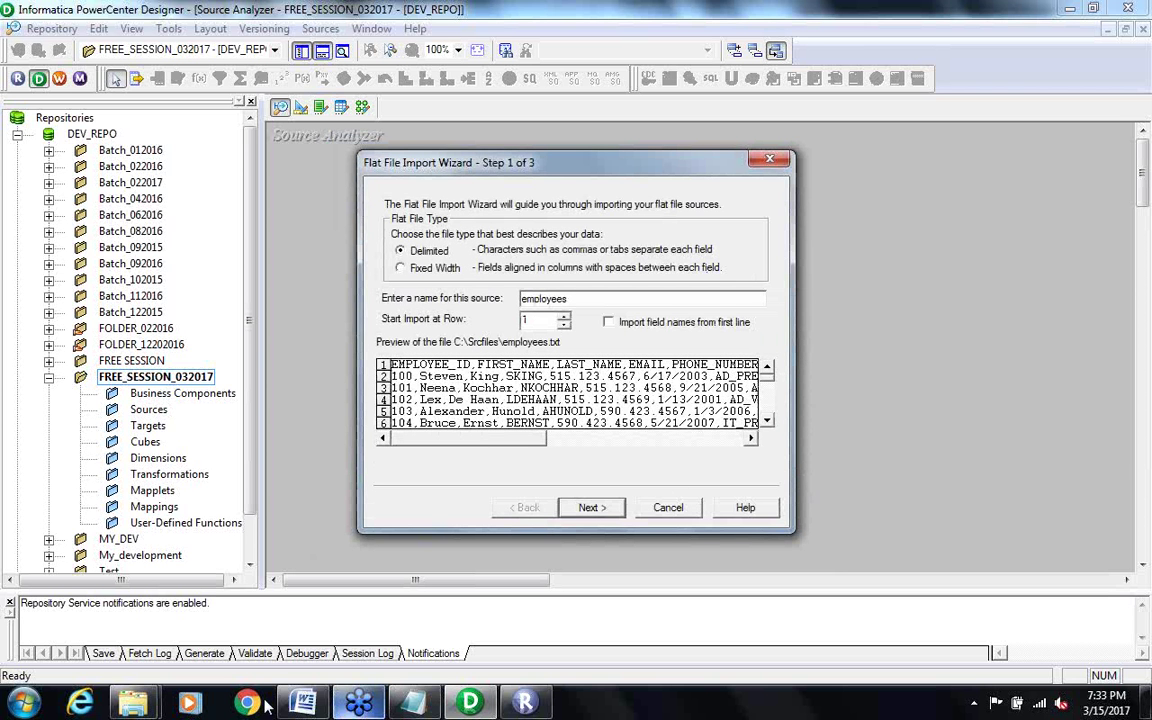
Step: Examine the column header line of employees.txt in a maximized Notepad window, and return to the import wizard in PowerCenter Designer
left_click(149, 706)
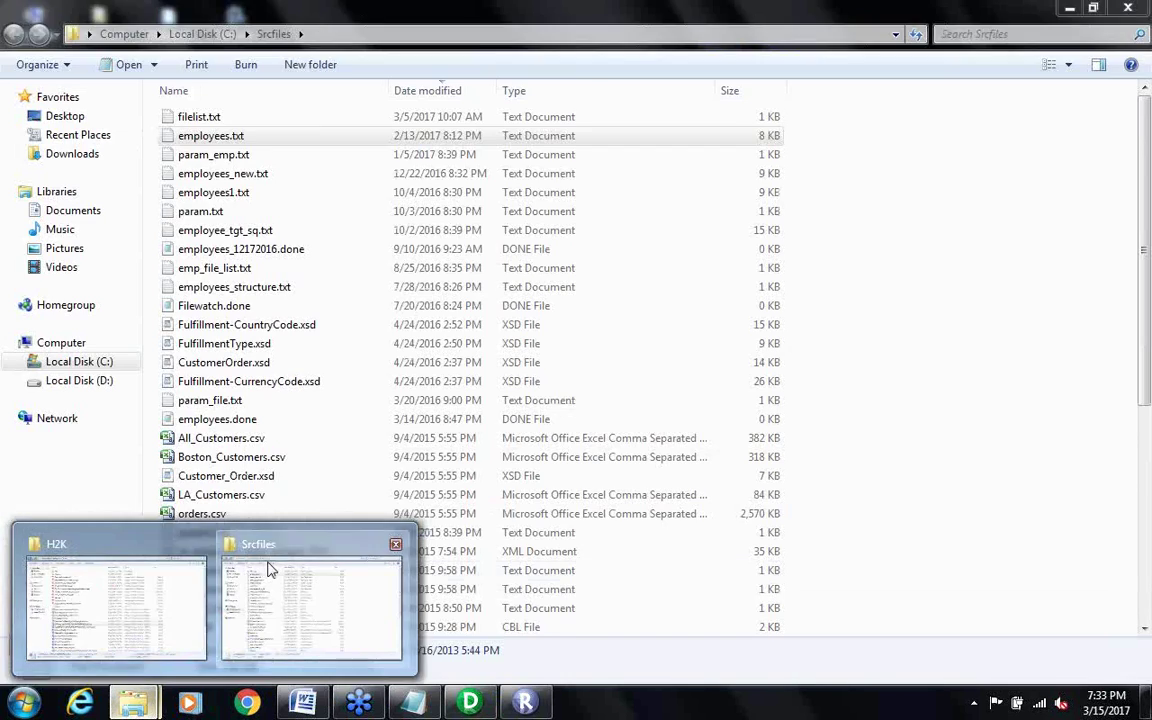
left_click(267, 572)
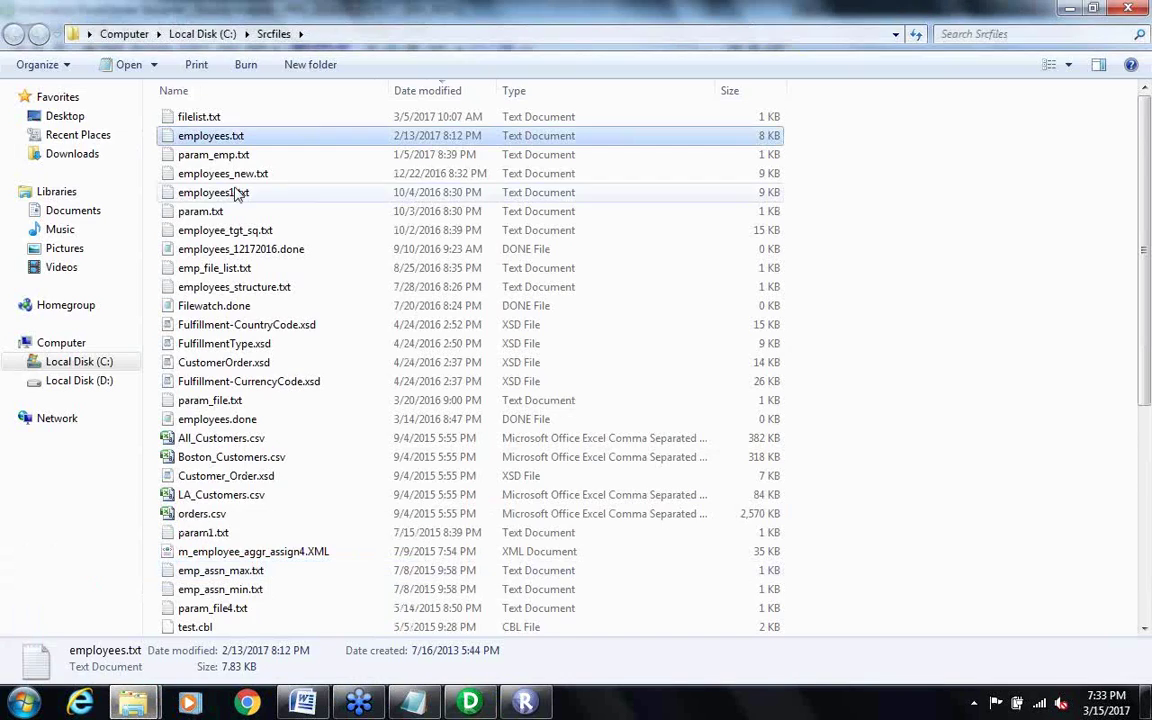
double_click(193, 138)
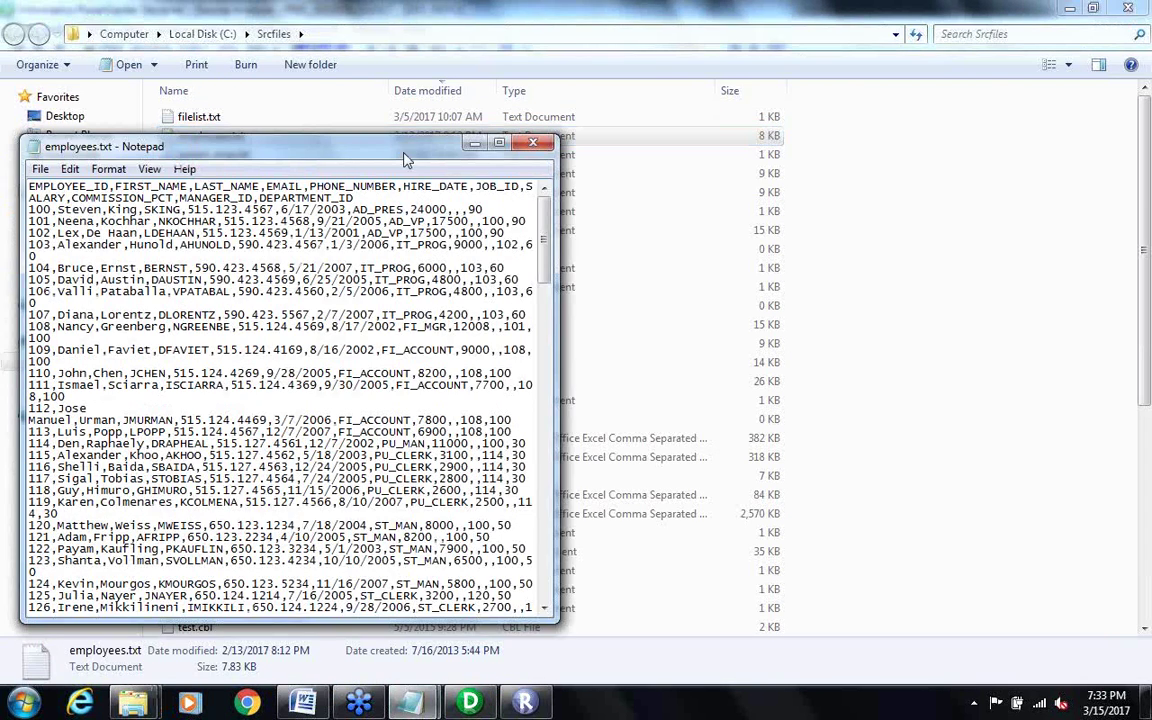
left_click(498, 143)
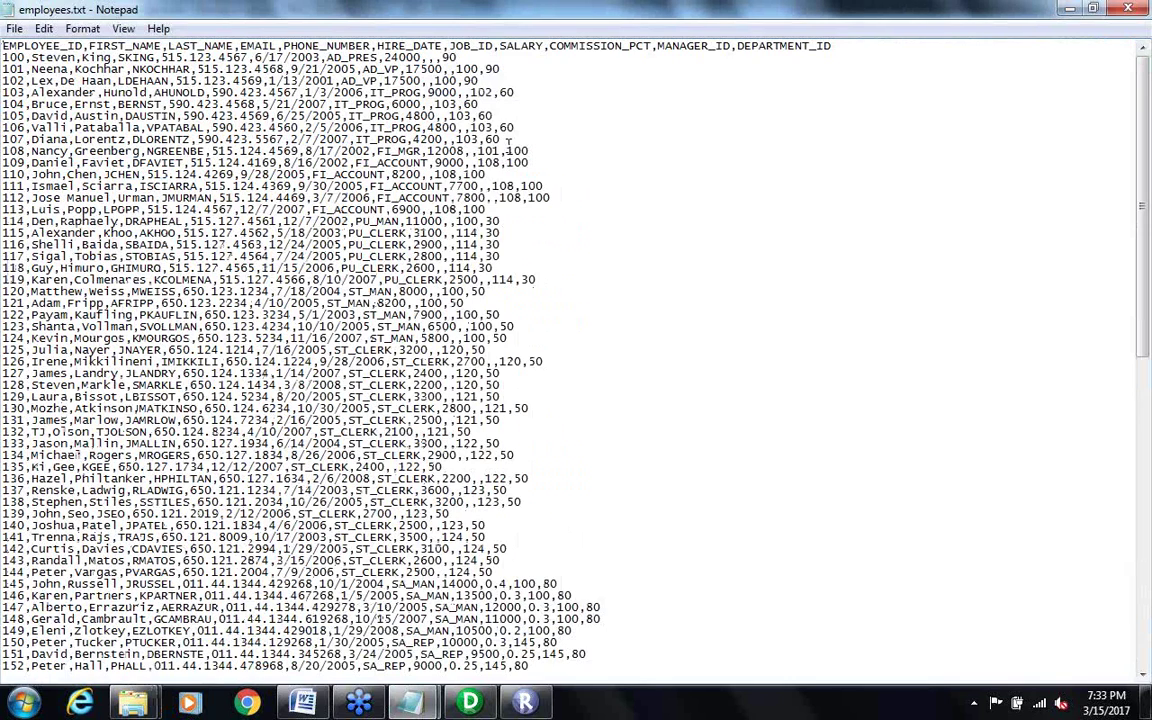
left_click_drag(14, 44, 868, 40)
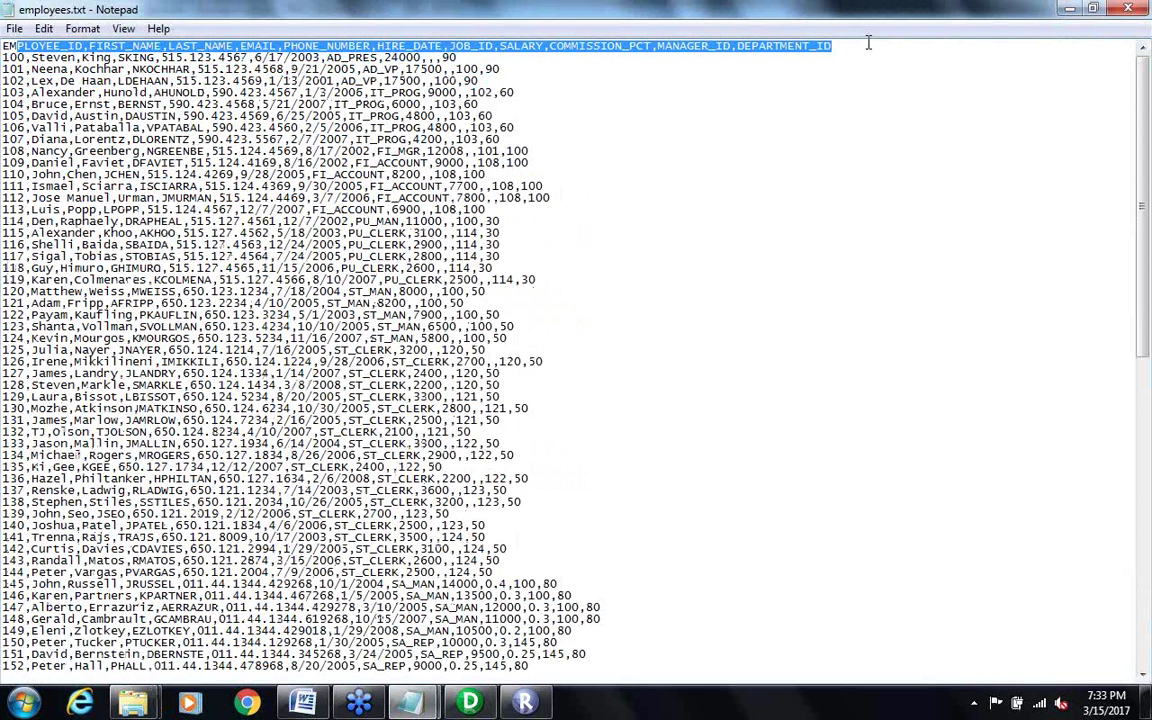
left_click(475, 700)
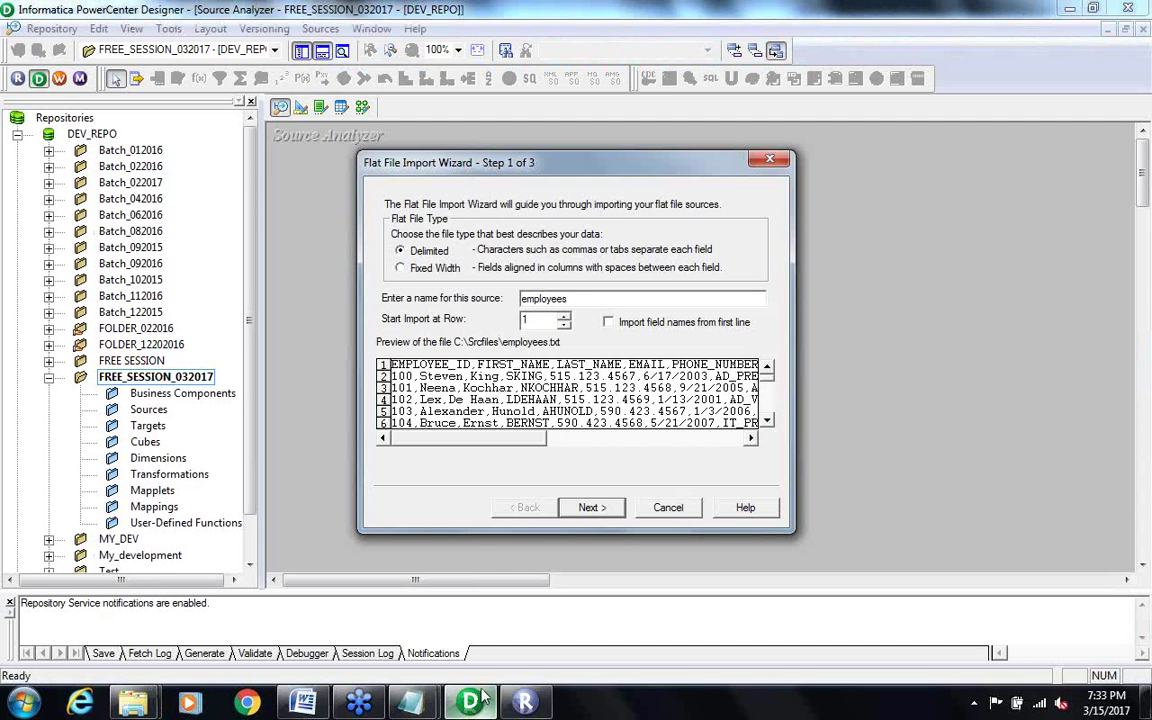
Step: Finish the comma-delimited import using field names from the first line, and move the employees source further into the workspace
left_click(608, 323)
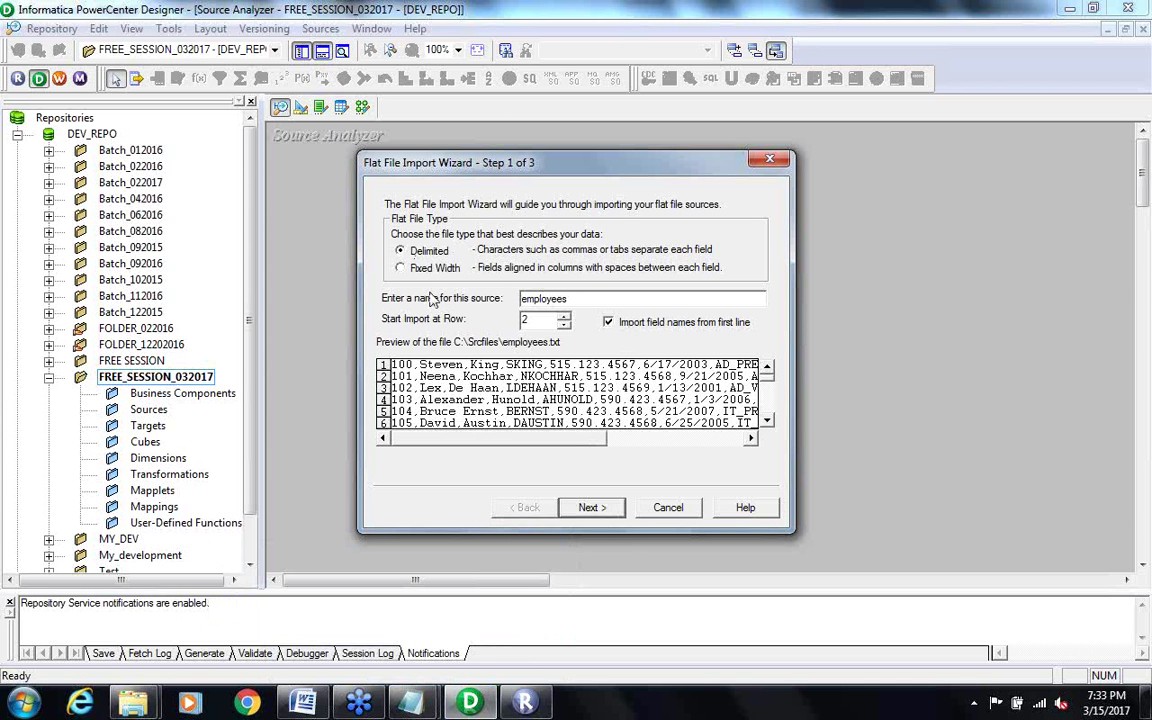
left_click(591, 508)
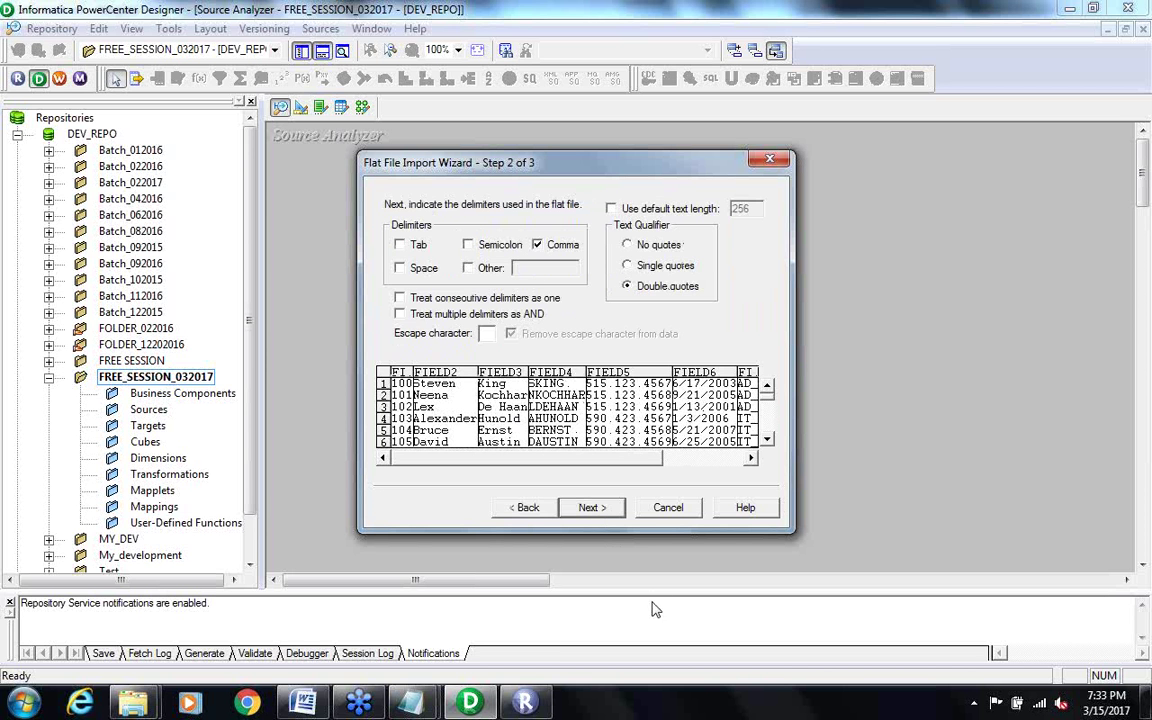
left_click(592, 508)
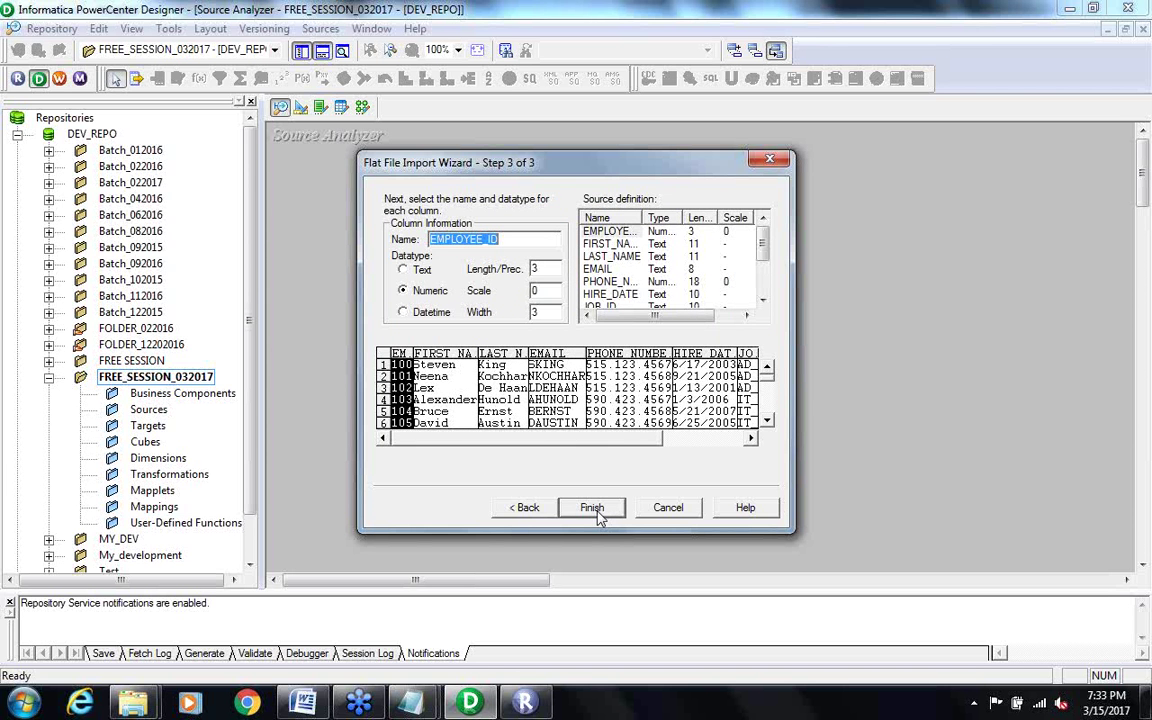
left_click(592, 508)
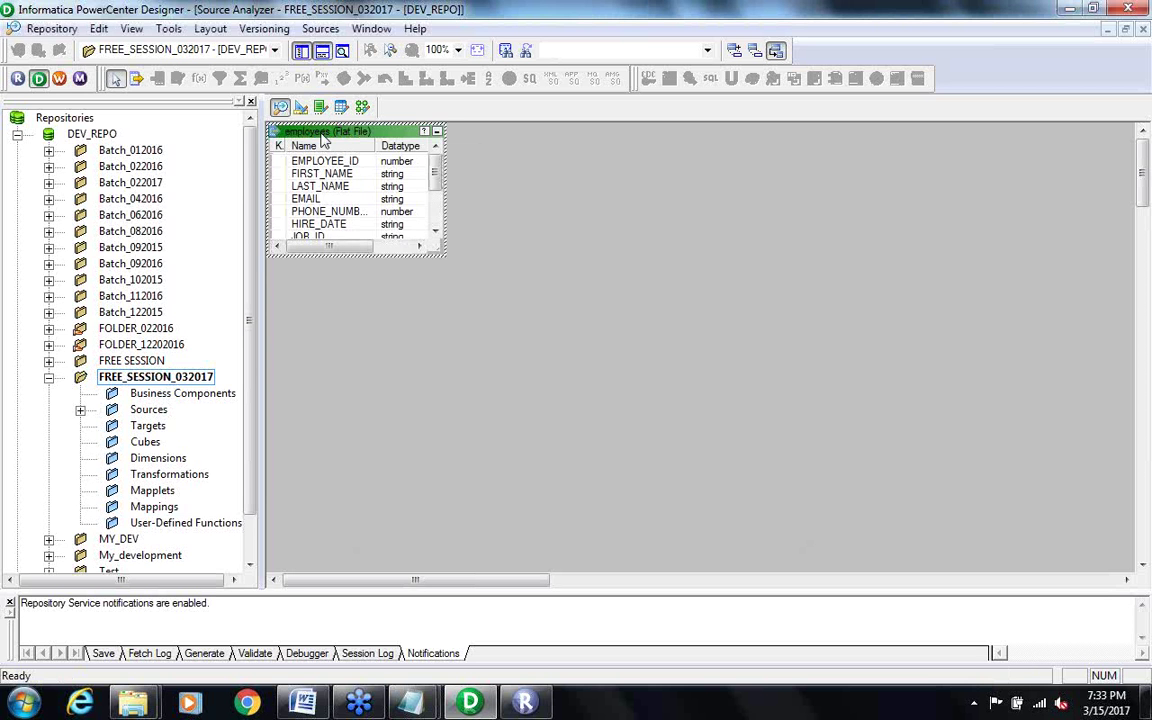
left_click_drag(323, 140, 407, 224)
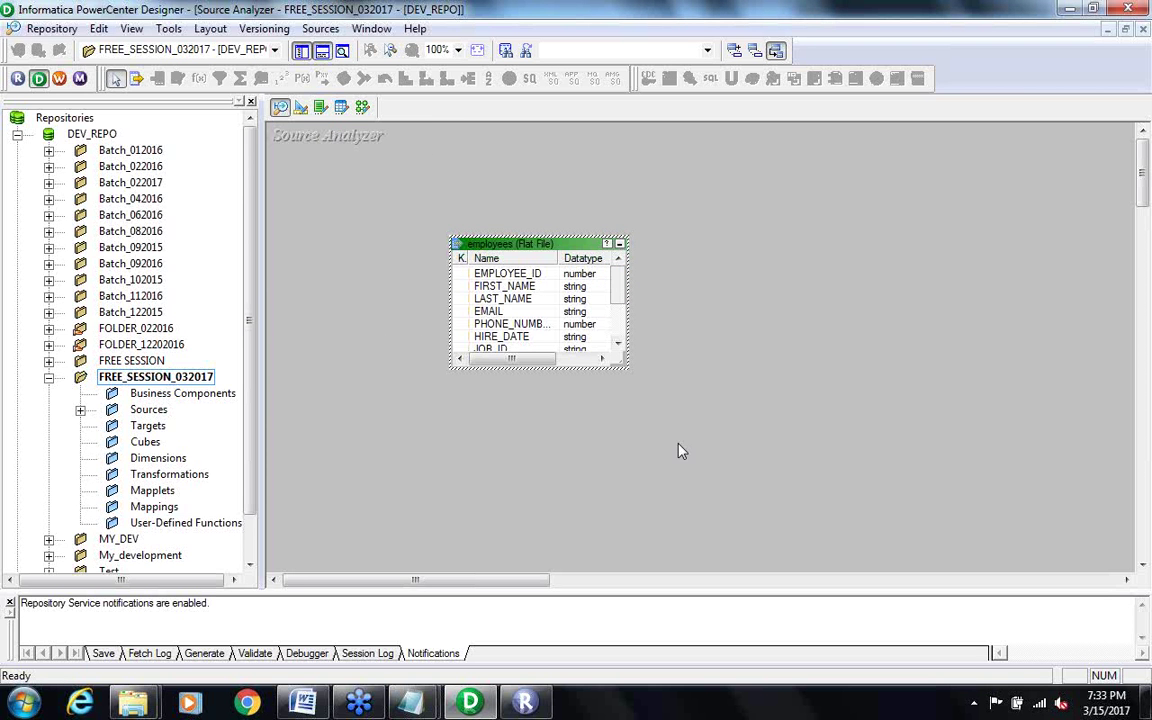
Step: Open the employees source's column definitions and compare the PHONE_NUMBER column with the phone values in employees.txt
double_click(517, 287)
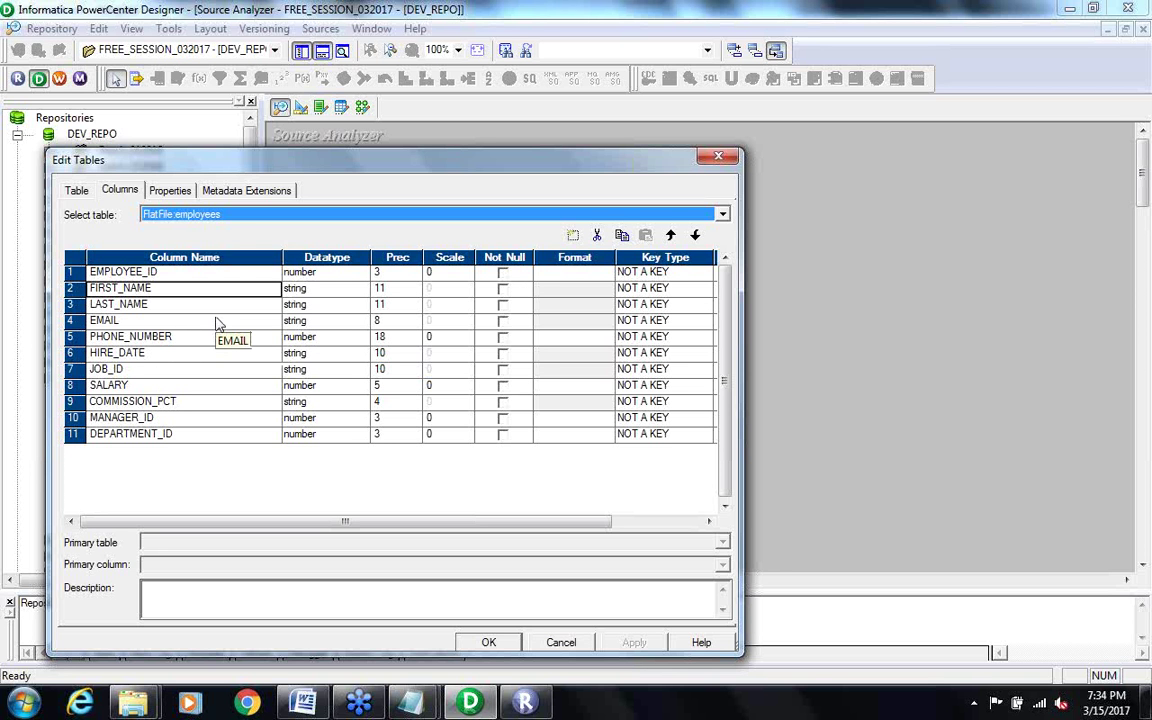
left_click(71, 340)
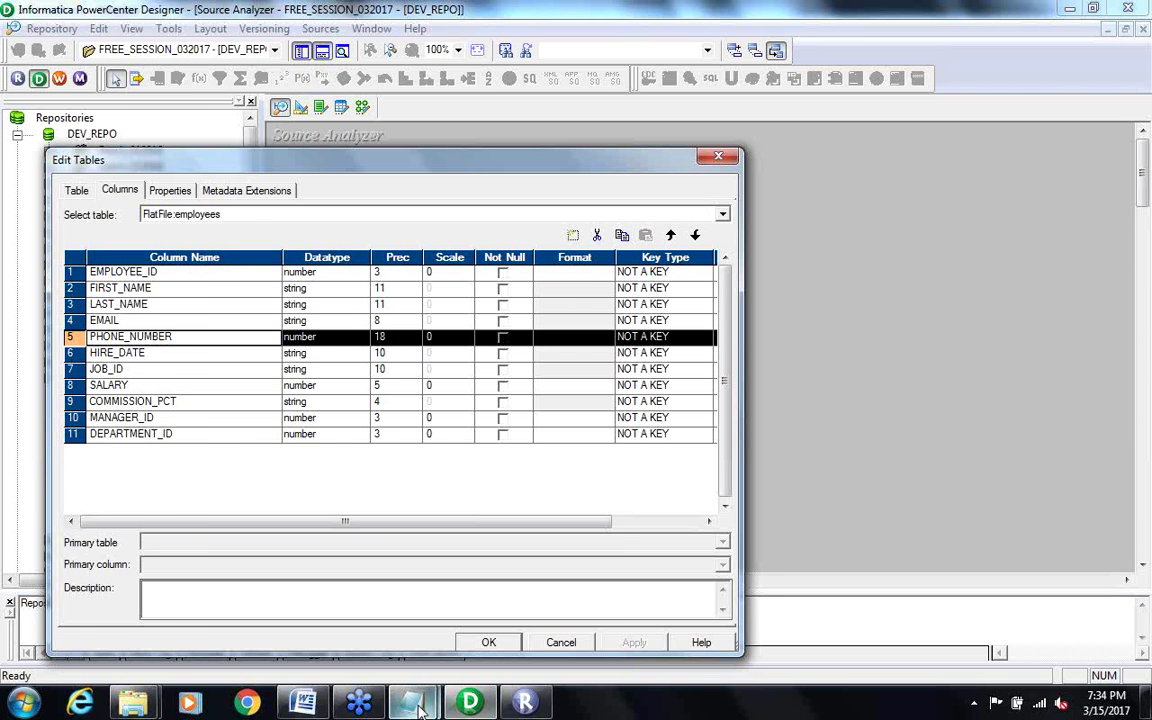
mouse_move(420, 706)
left_click(500, 560)
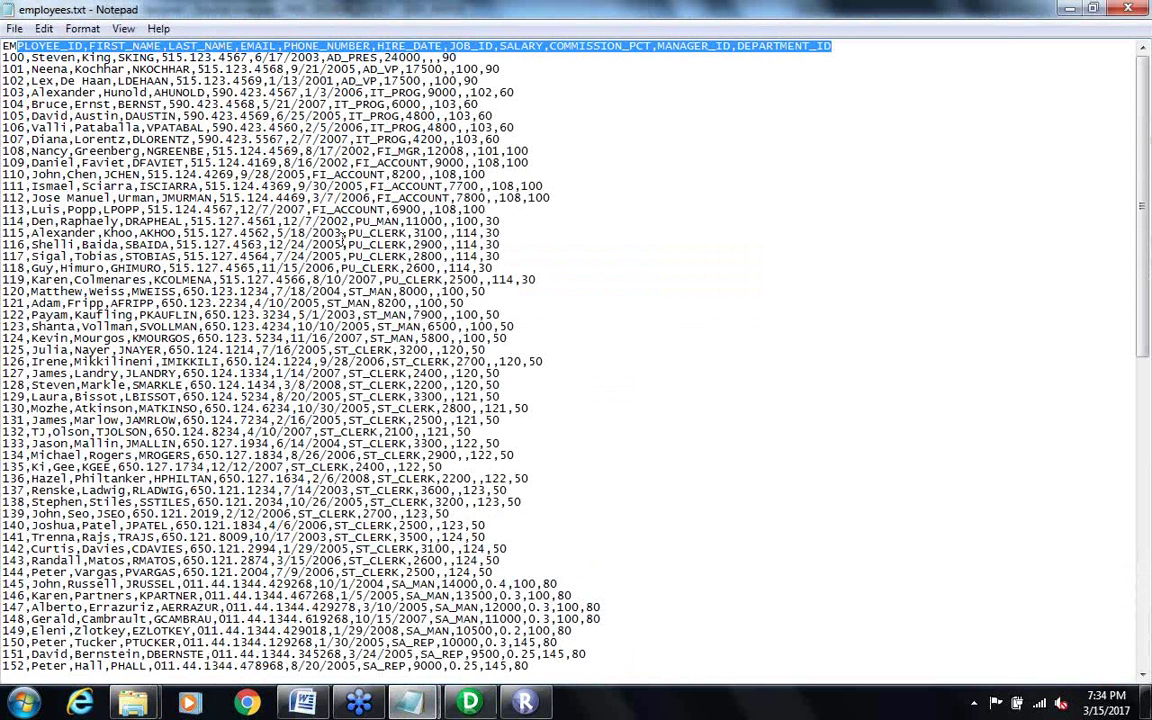
left_click(188, 48)
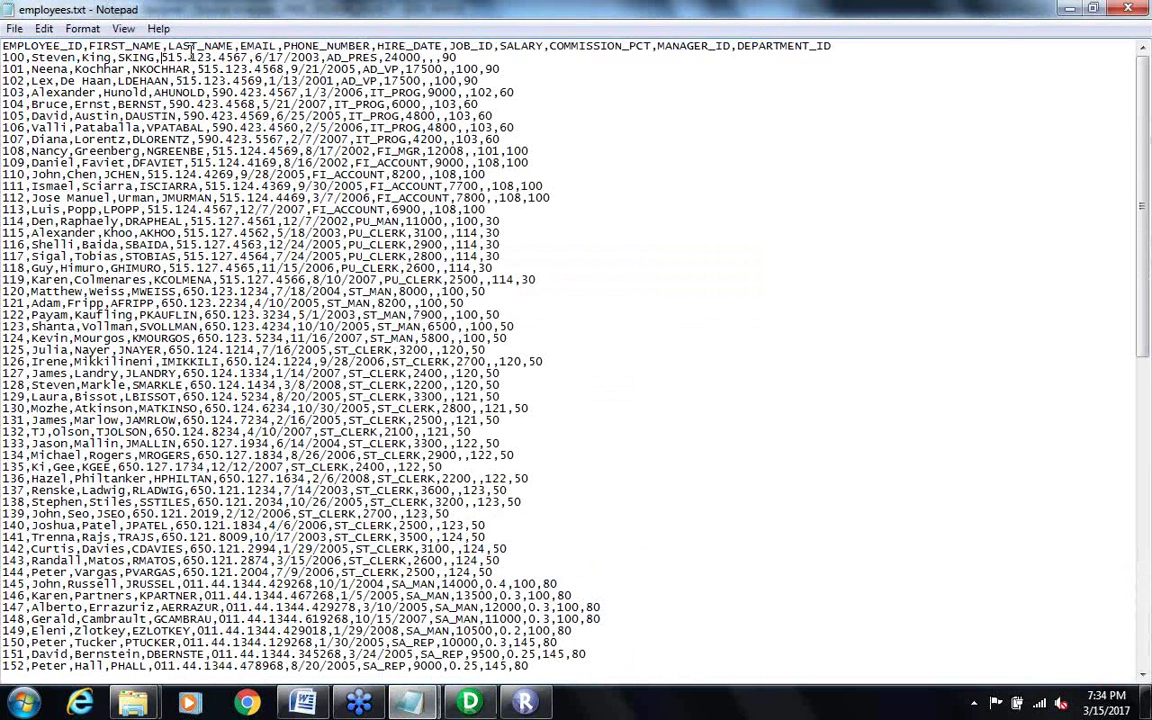
left_click_drag(161, 57, 250, 54)
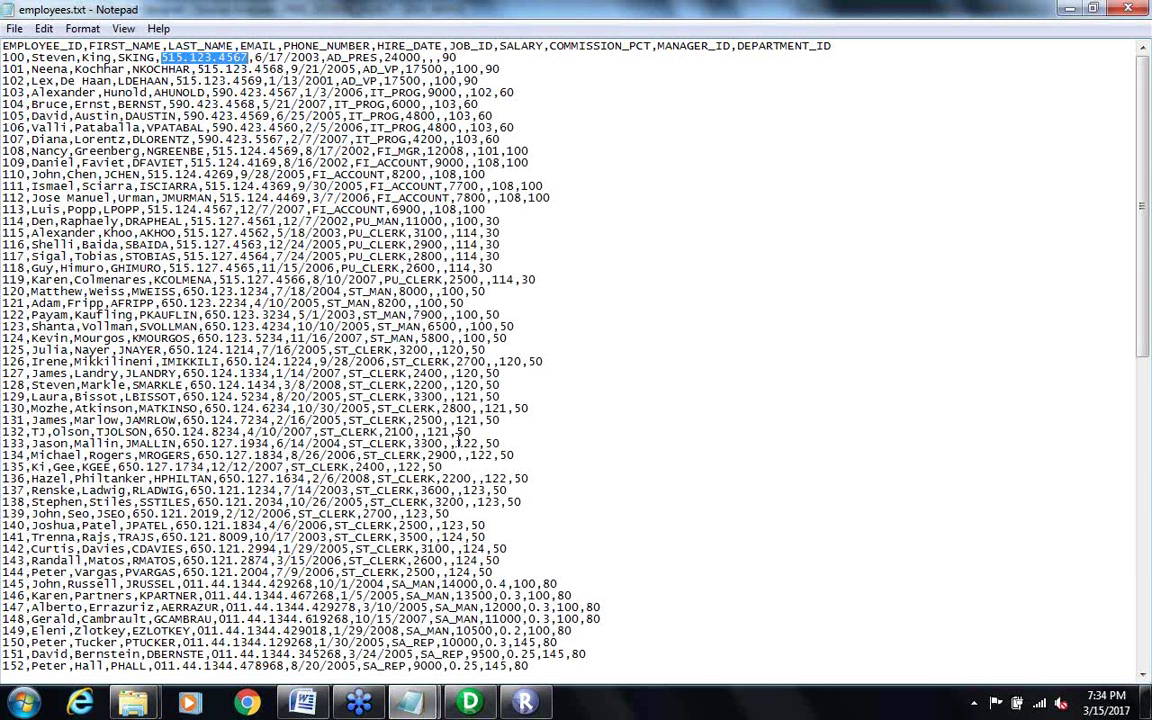
left_click(471, 703)
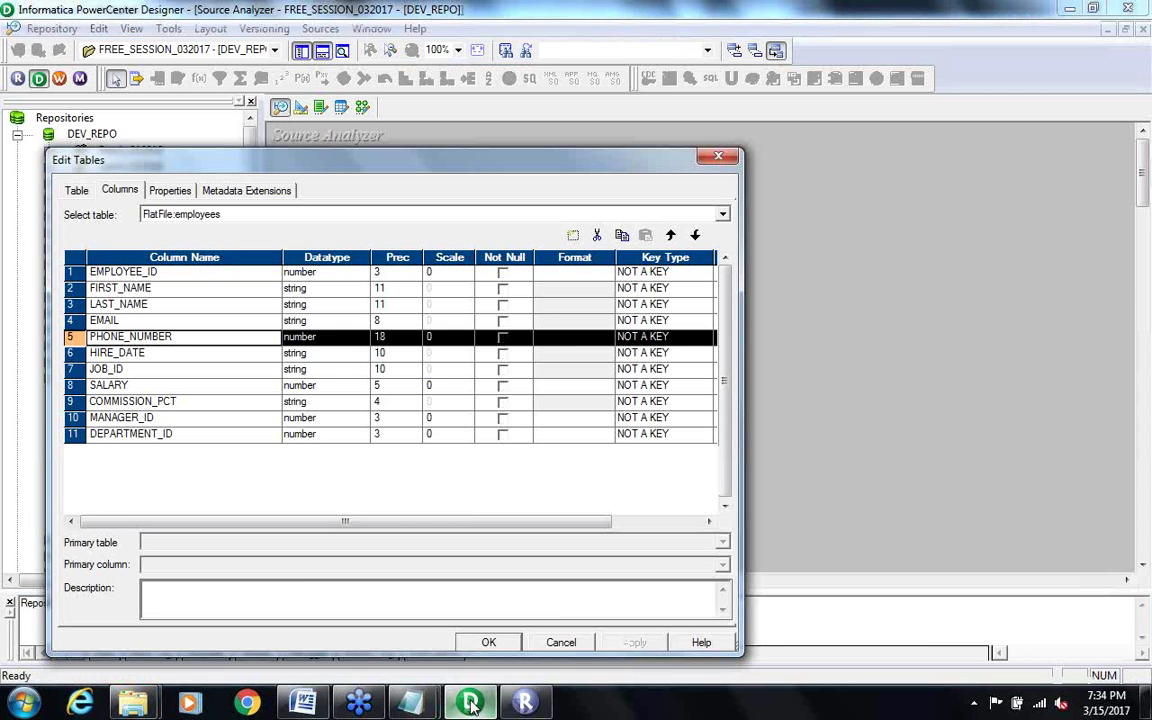
Step: Set the PHONE_NUMBER column's datatype to string, apply the table edit, and save the employees source to the repository
left_click(350, 340)
left_click(345, 338)
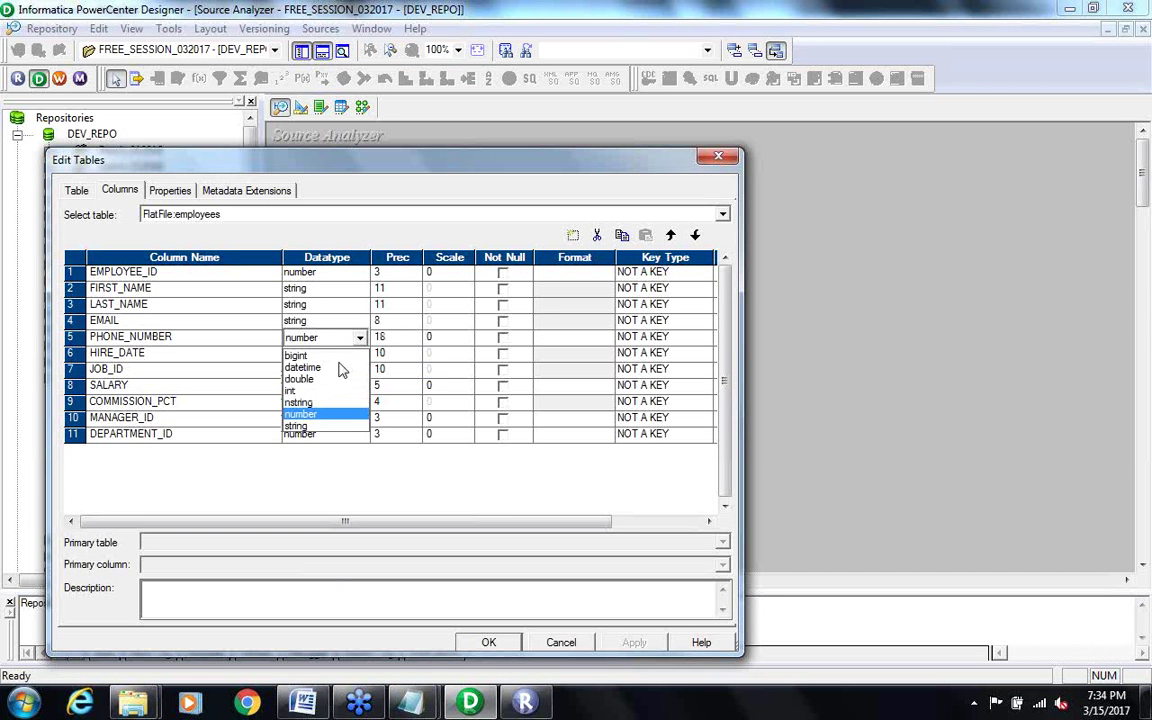
left_click(302, 427)
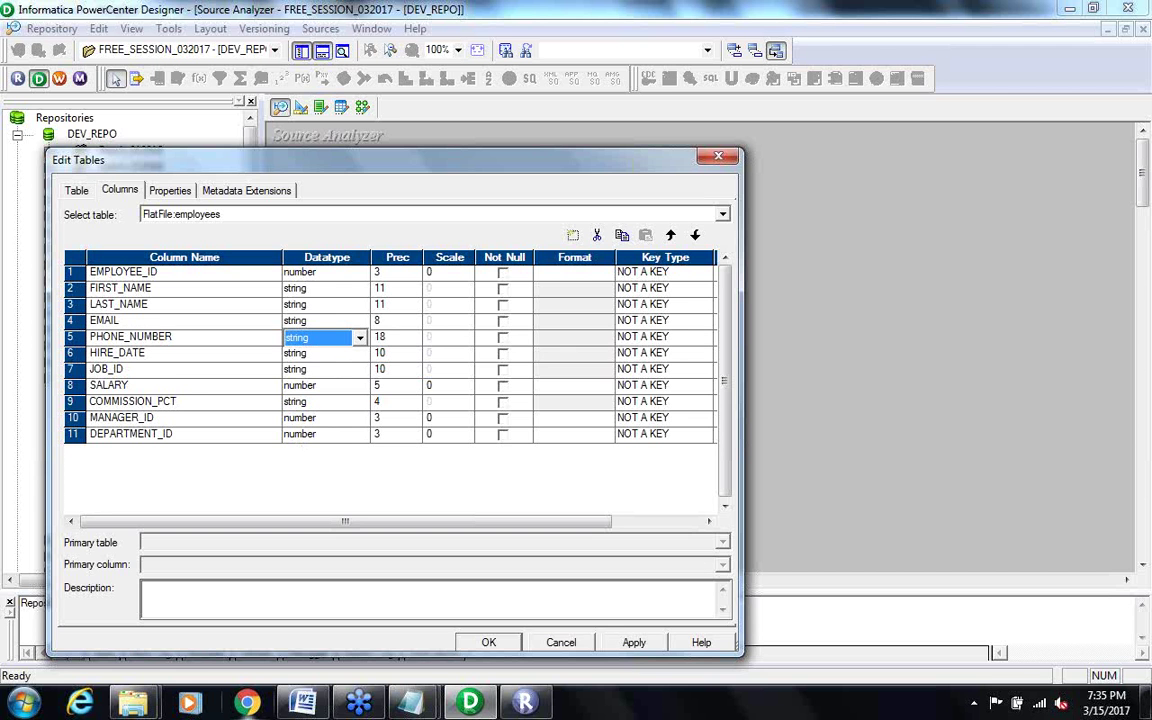
left_click(480, 645)
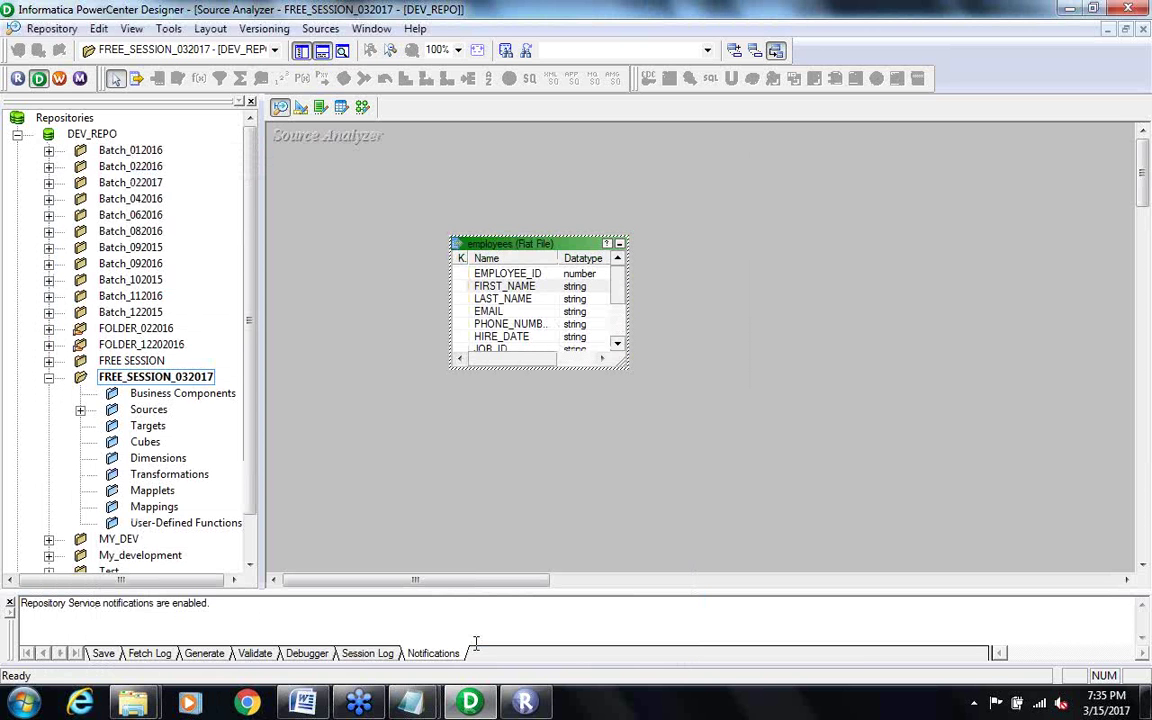
key("ctrl+s")
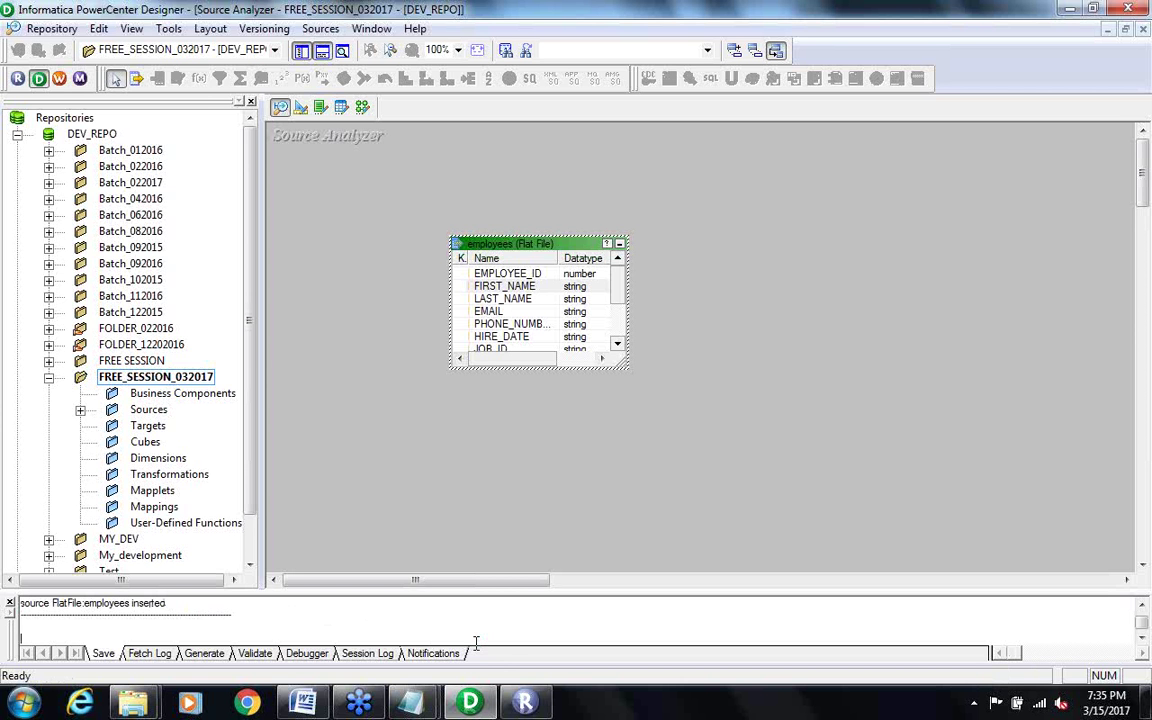
left_click(64, 32)
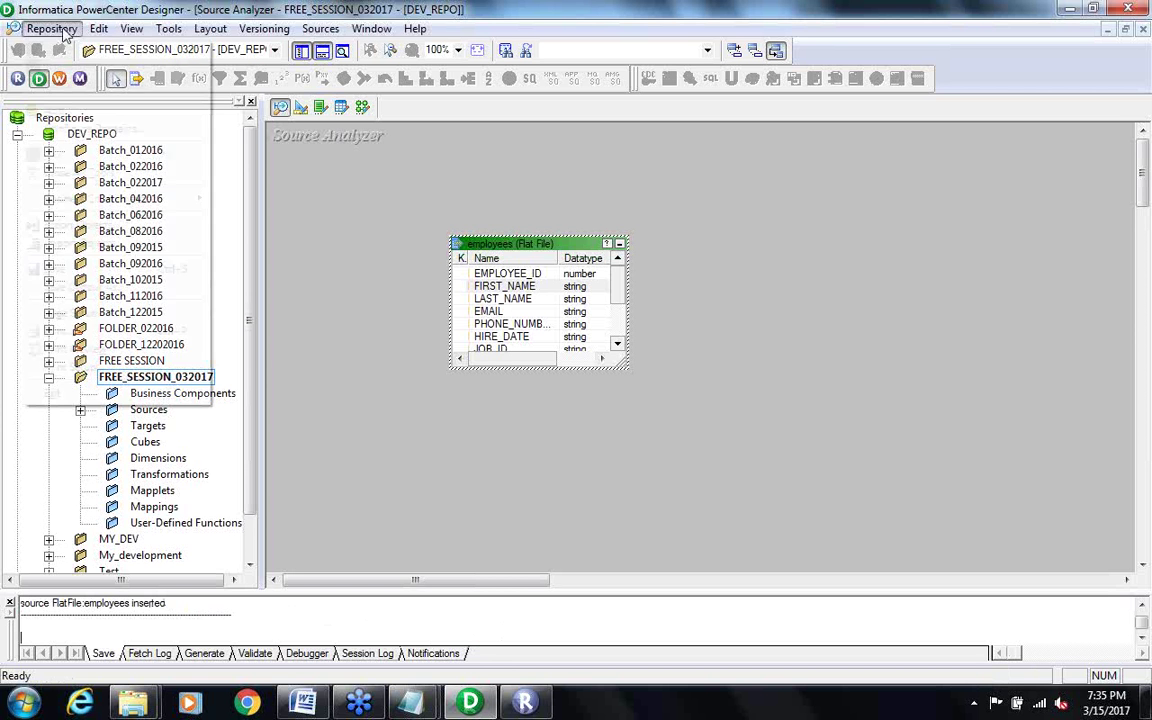
left_click(424, 455)
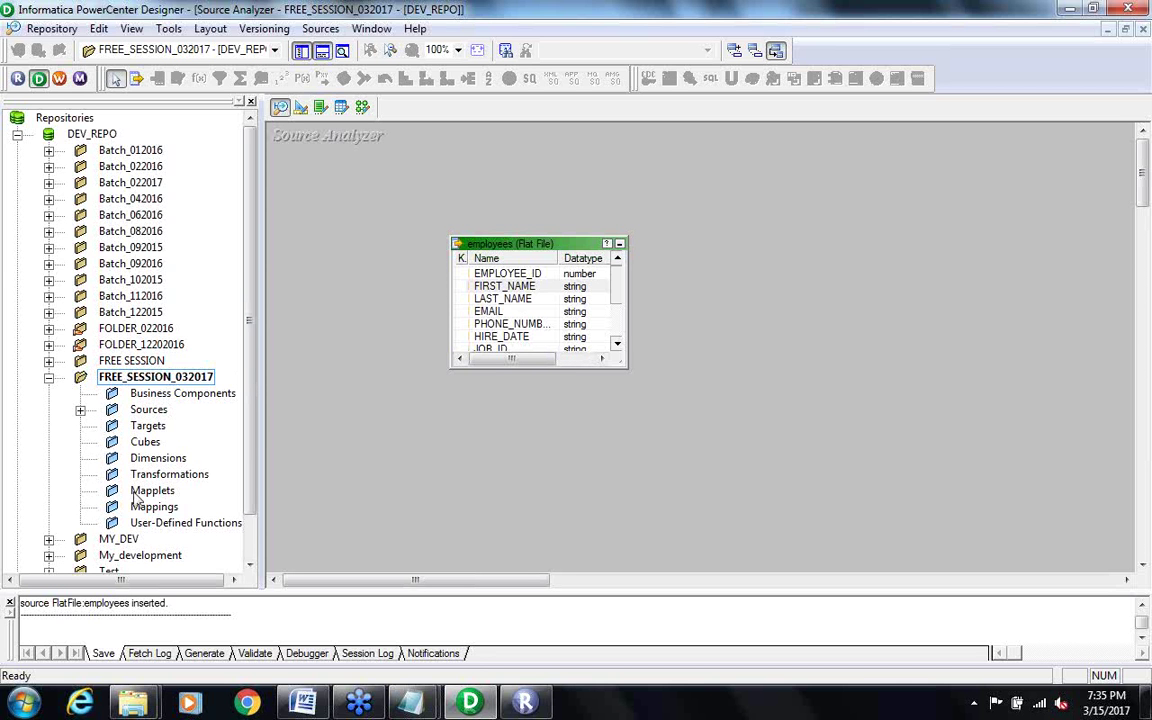
Step: Expand the Sources of FREE_SESSION_032017 down to the employees flat file, and dismiss the Windows color scheme prompt
double_click(117, 409)
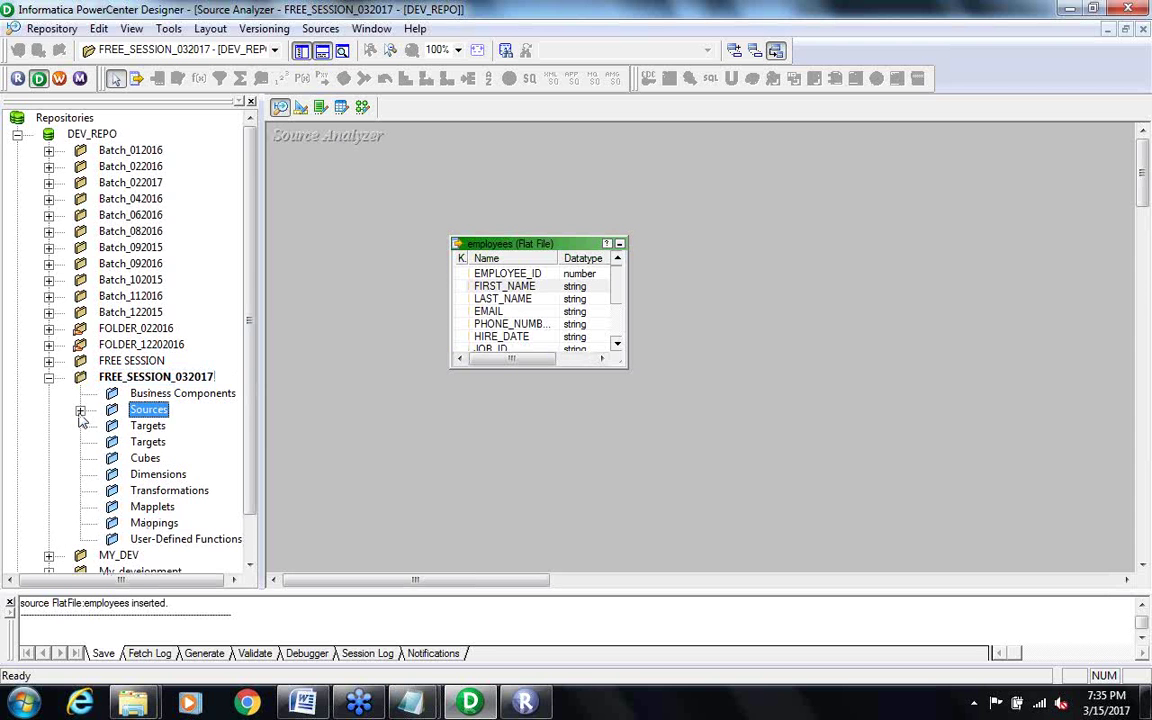
double_click(116, 427)
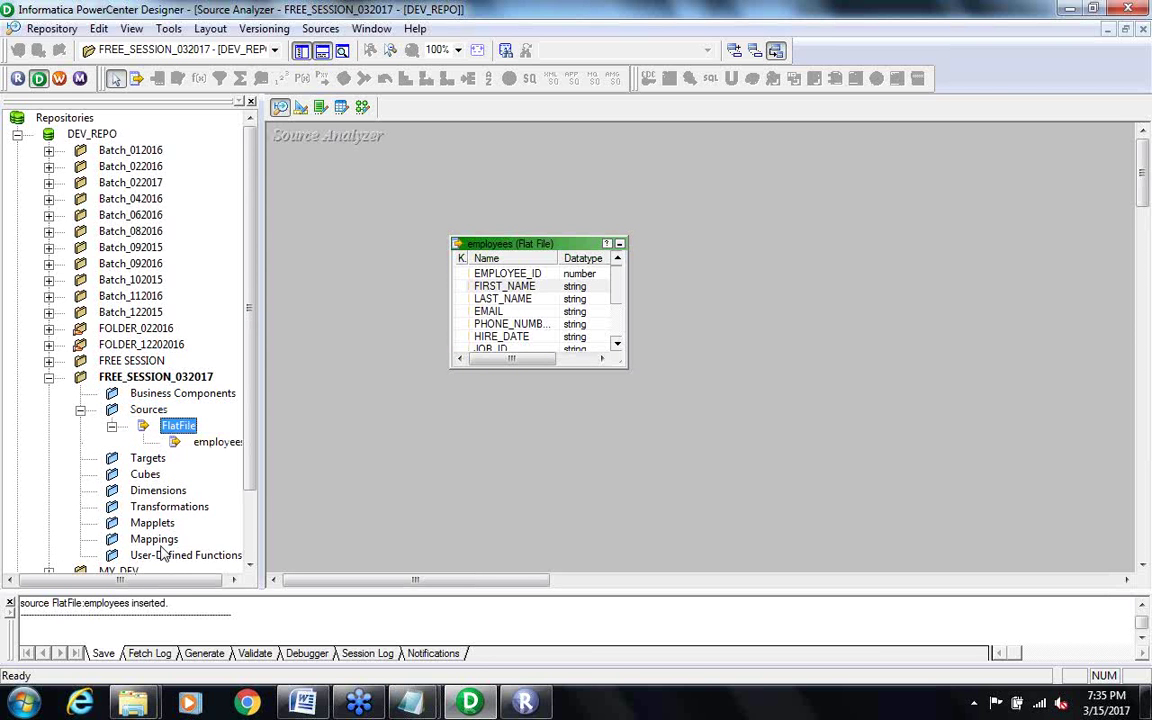
left_click_drag(143, 585, 204, 585)
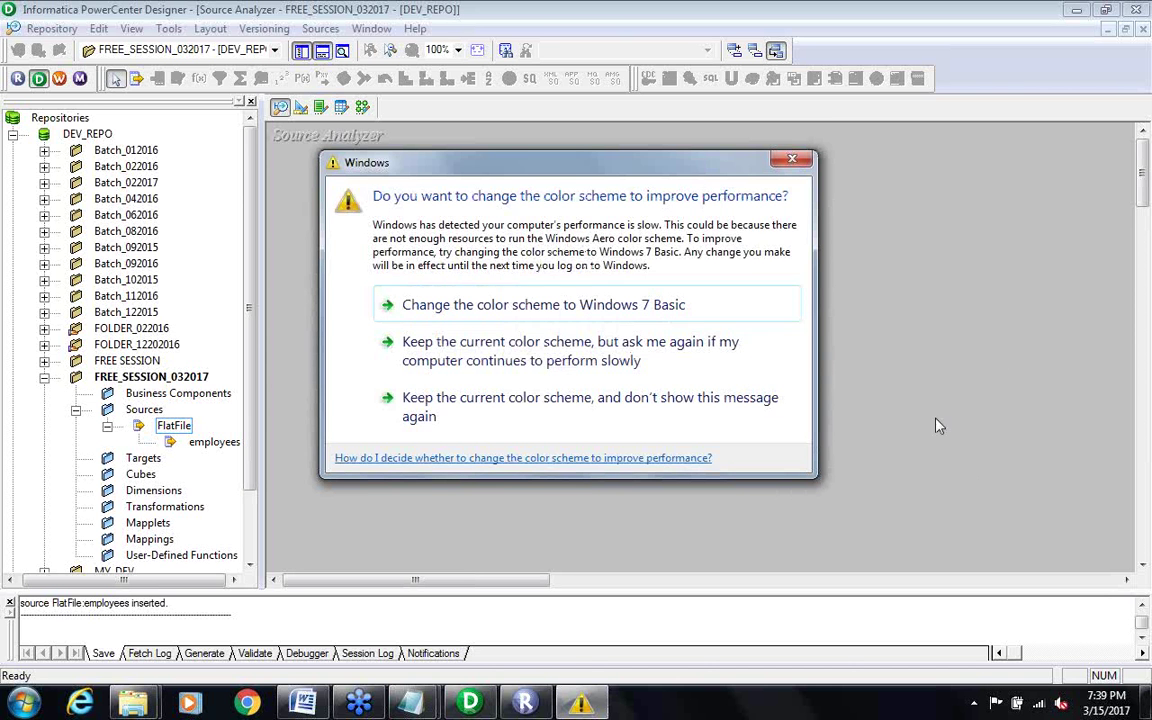
left_click(790, 161)
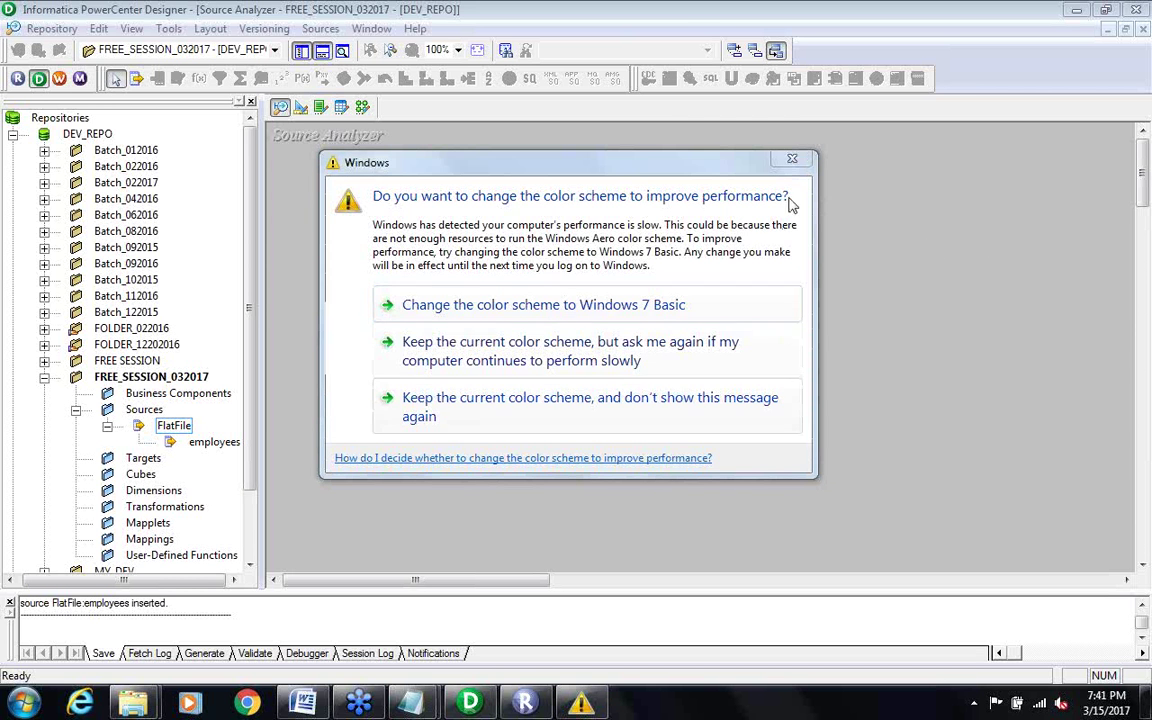
left_click(792, 158)
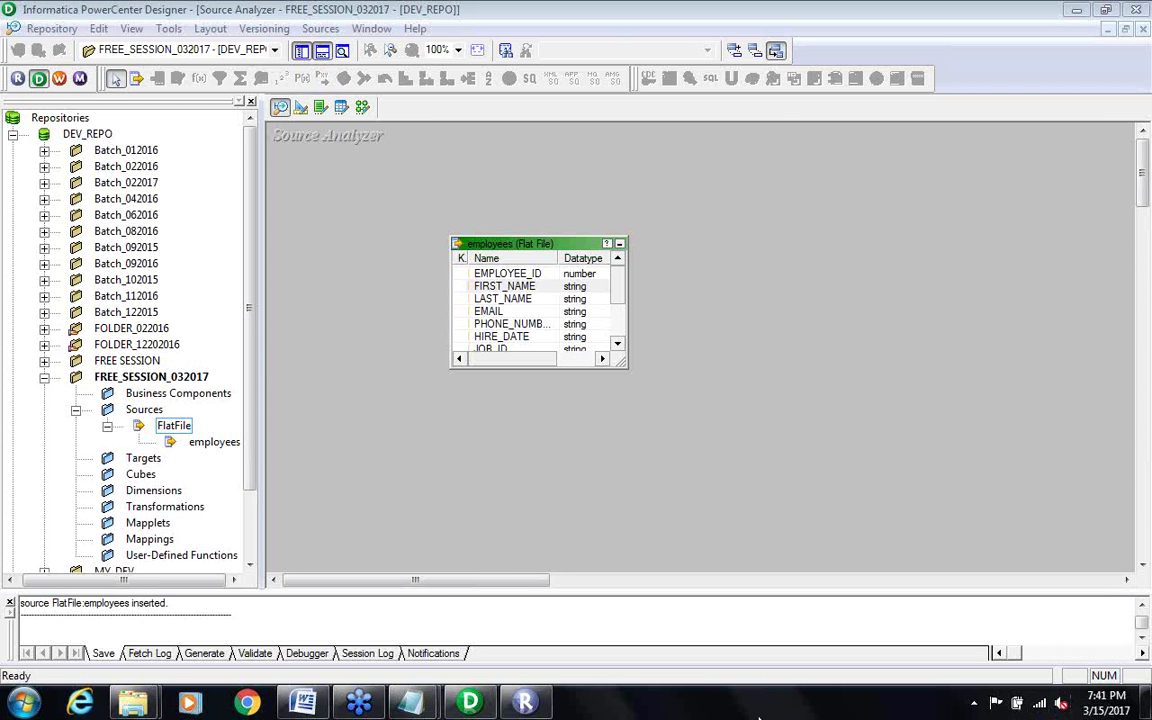
Step: Open employees.txt from the Srcfiles folder, examine its EMPLOYEE_ID, FIRST_NAME and LAST_NAME header fields, and return to PowerCenter Designer
mouse_move(137, 705)
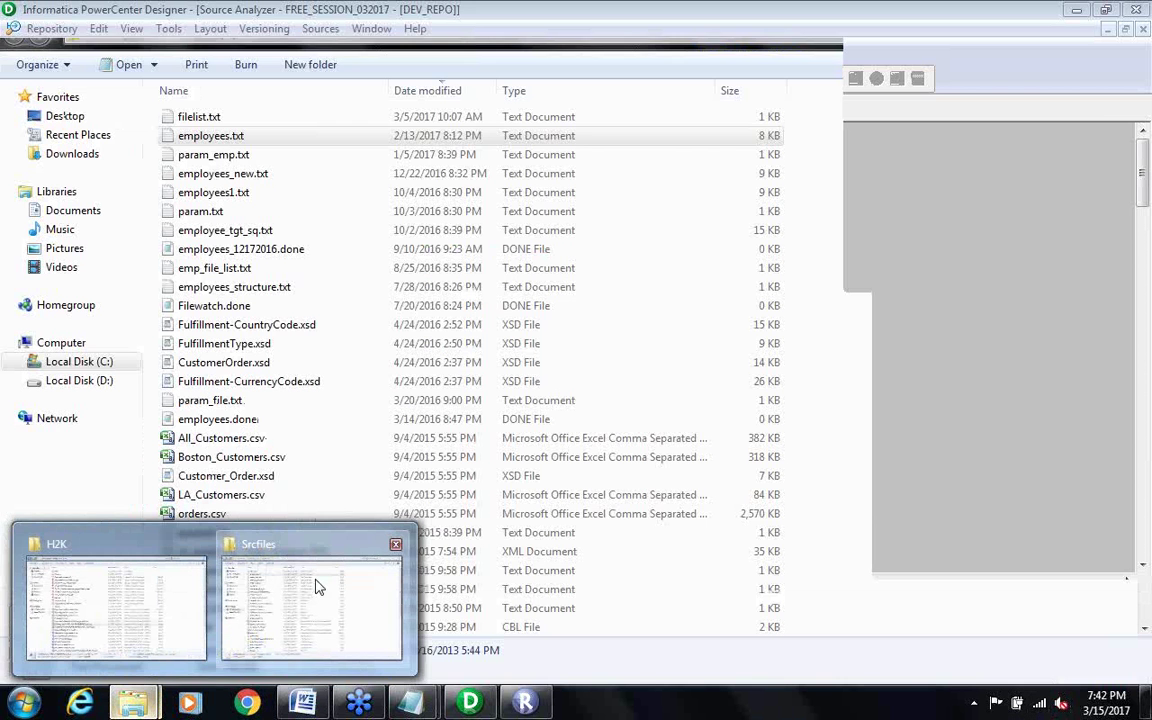
left_click(316, 586)
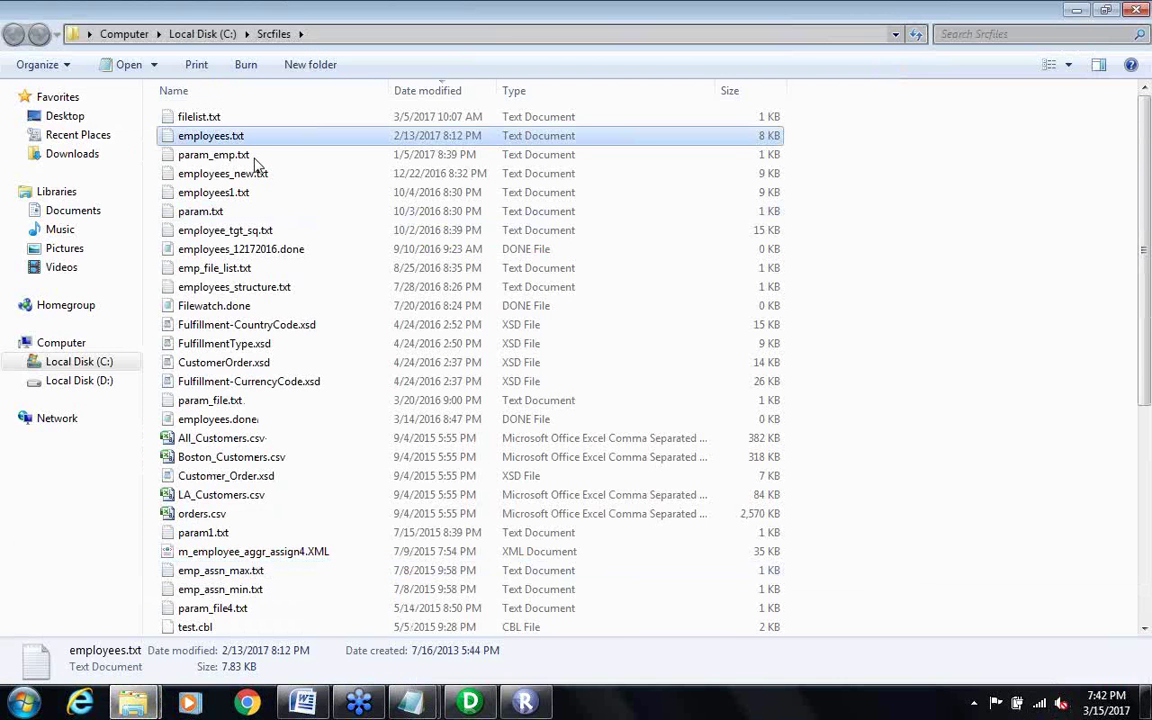
double_click(198, 137)
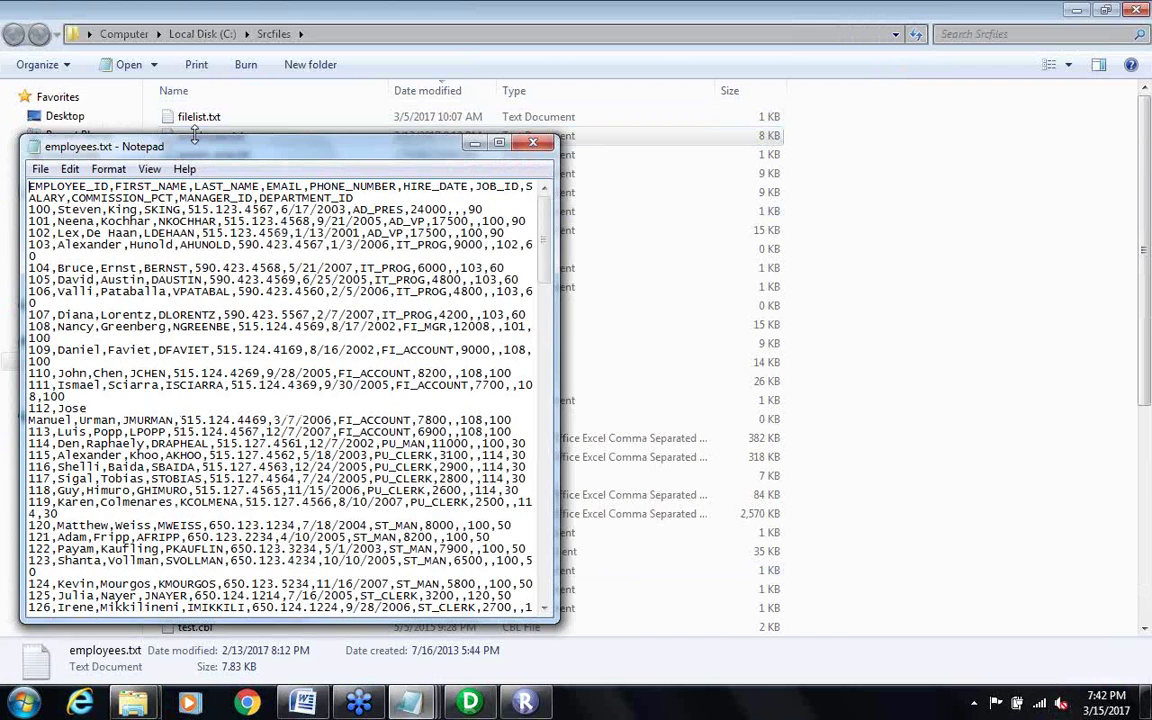
left_click(498, 143)
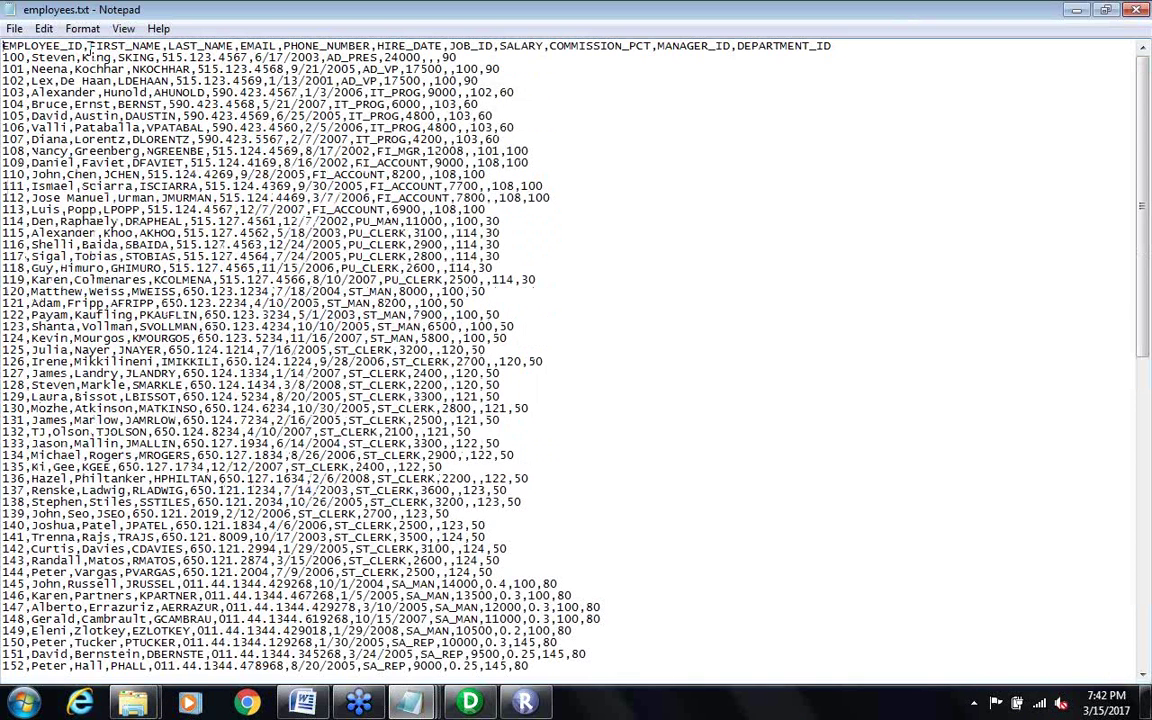
left_click_drag(85, 46, 4, 46)
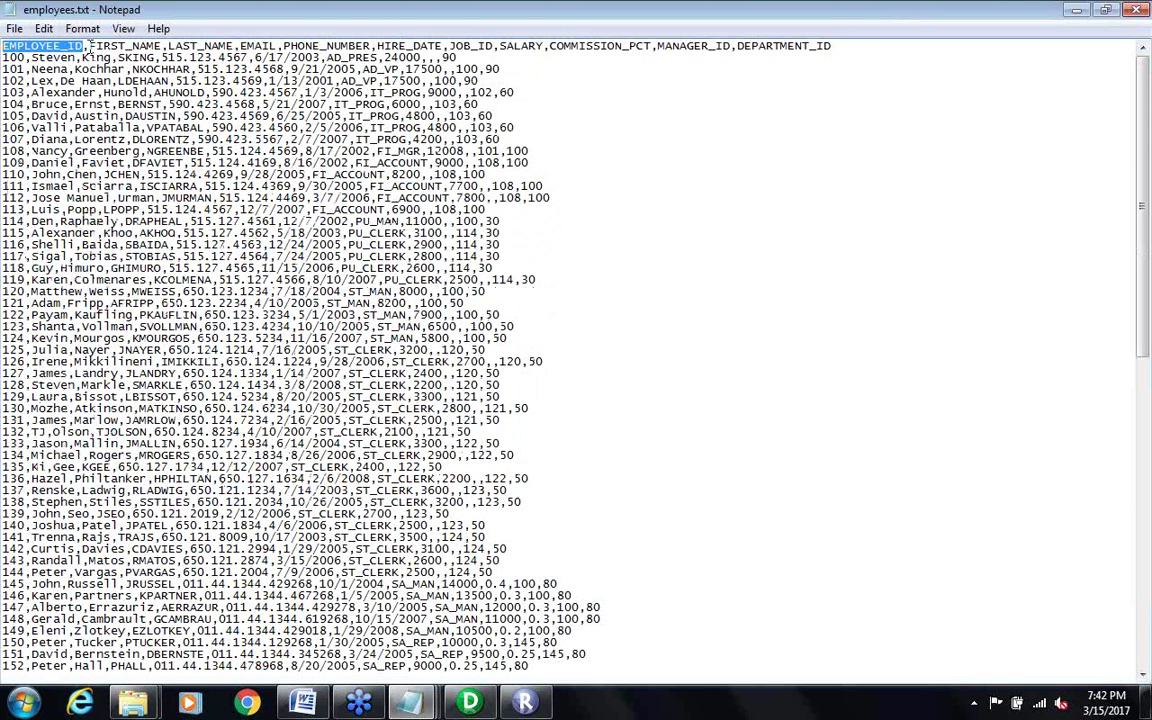
left_click_drag(90, 46, 228, 40)
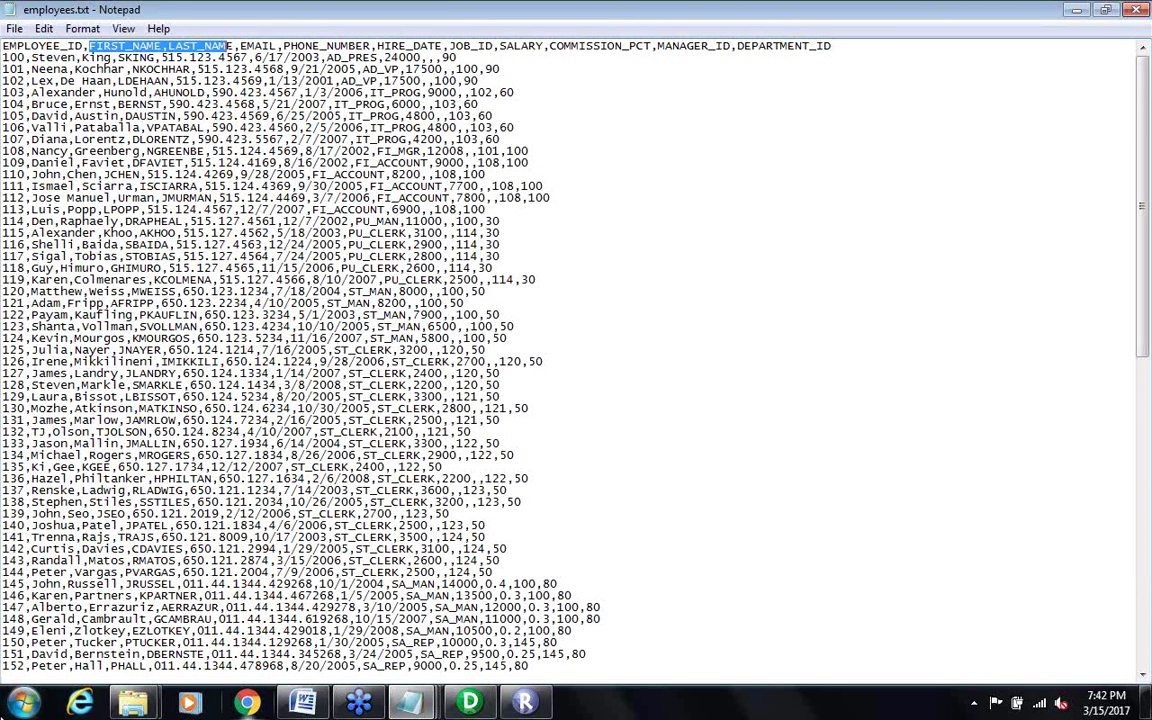
left_click(470, 703)
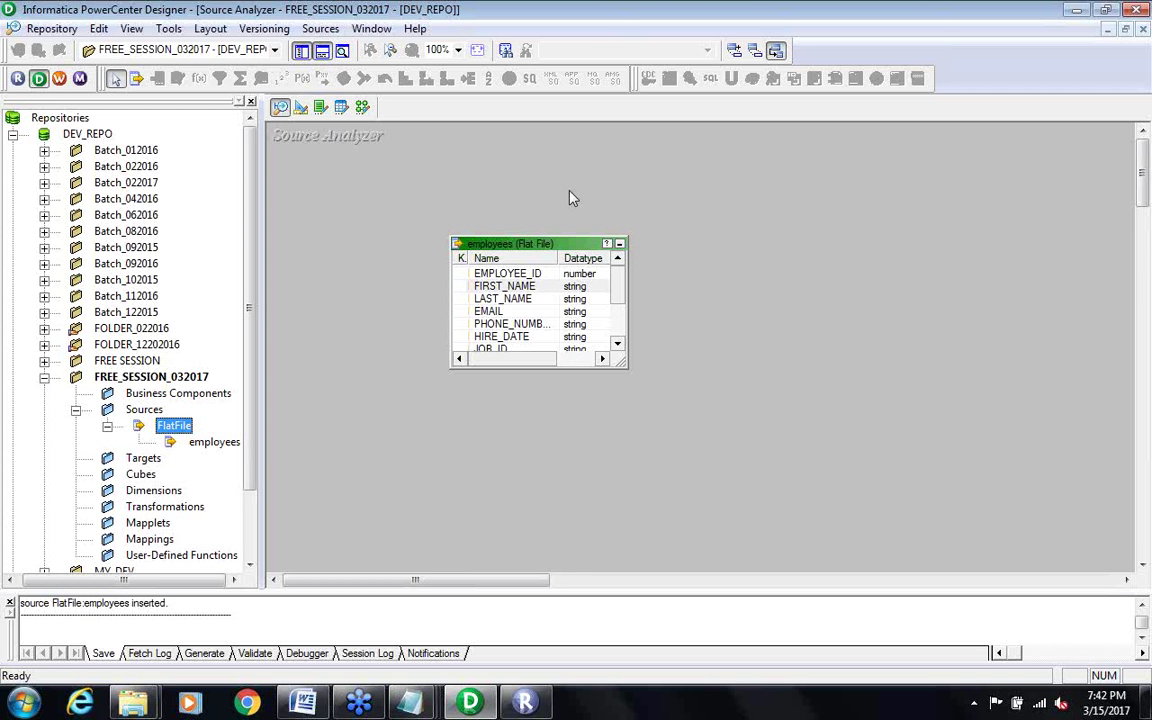
Step: Create a target table named employee_tgt_ff with database type Flat File in the Target Designer
left_click(302, 110)
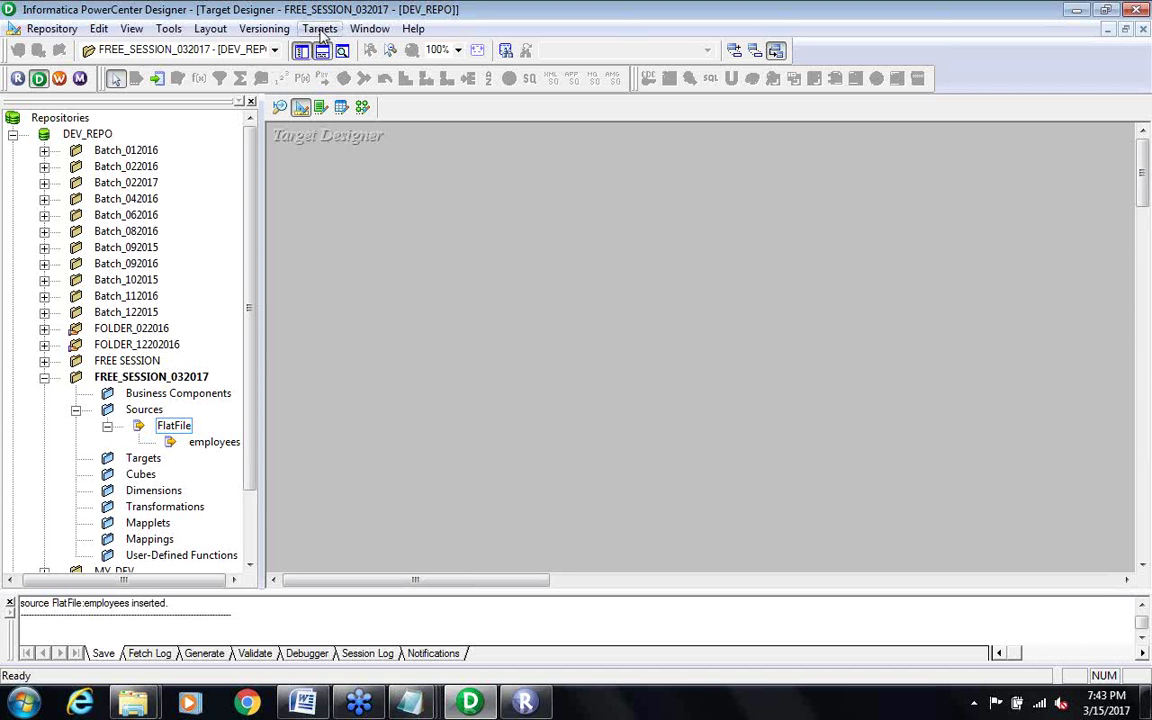
left_click(320, 29)
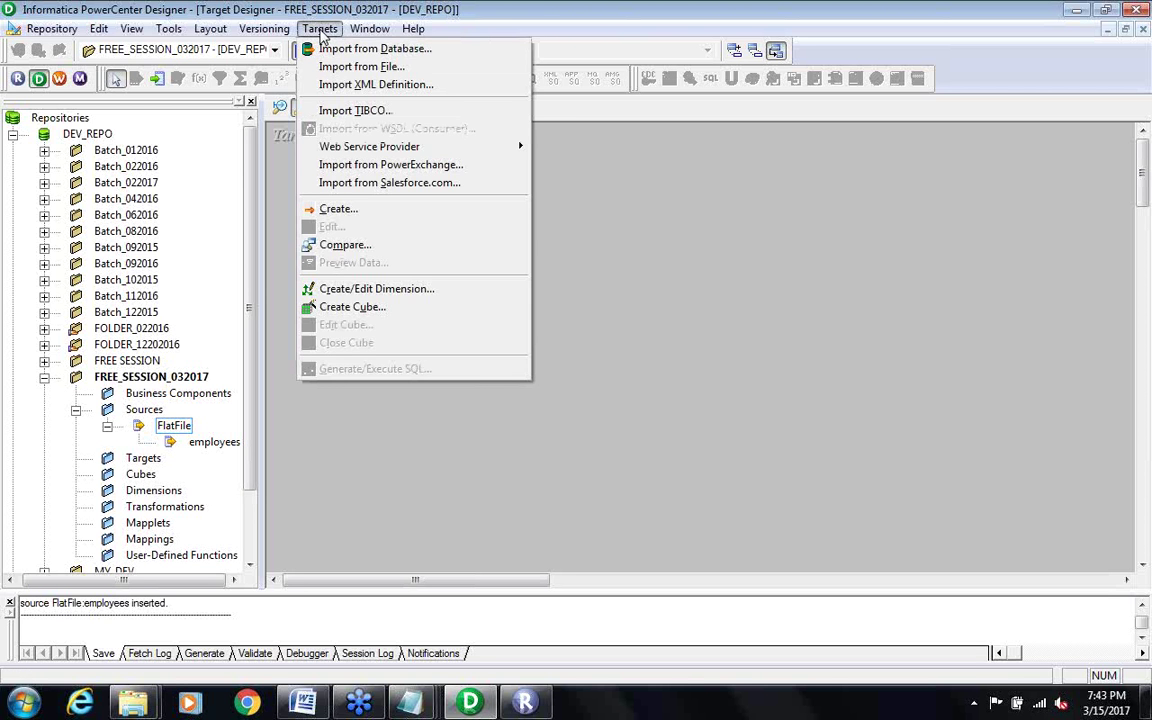
left_click(352, 213)
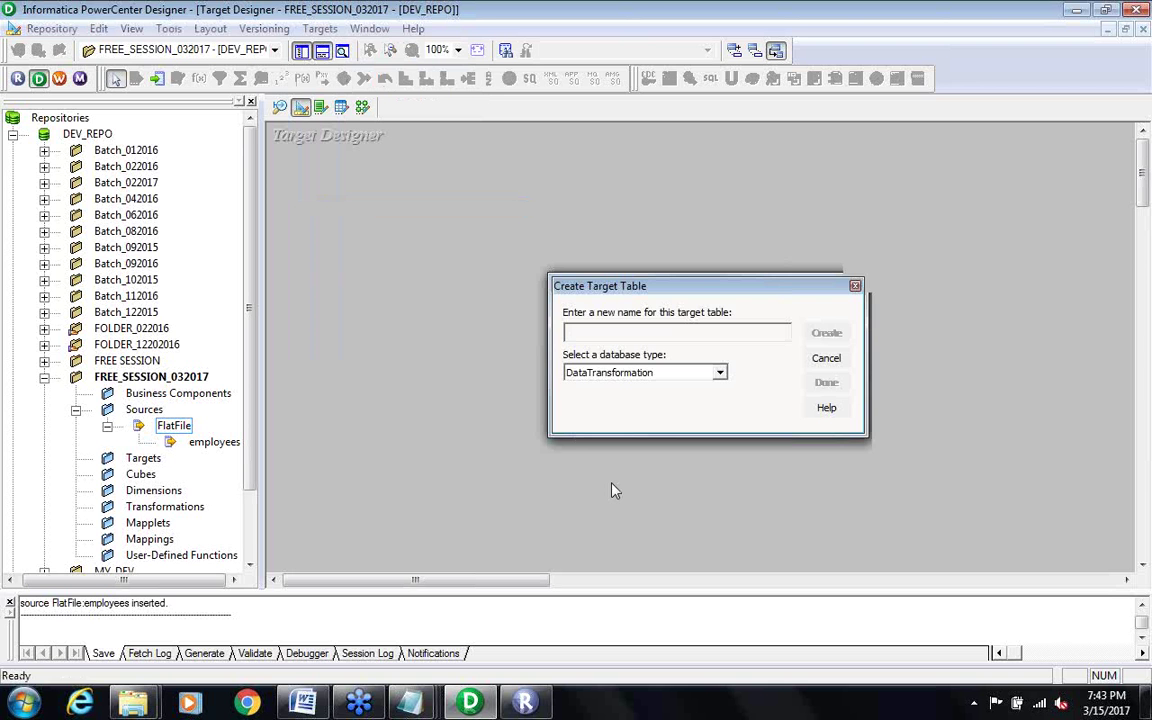
type("employee_t")
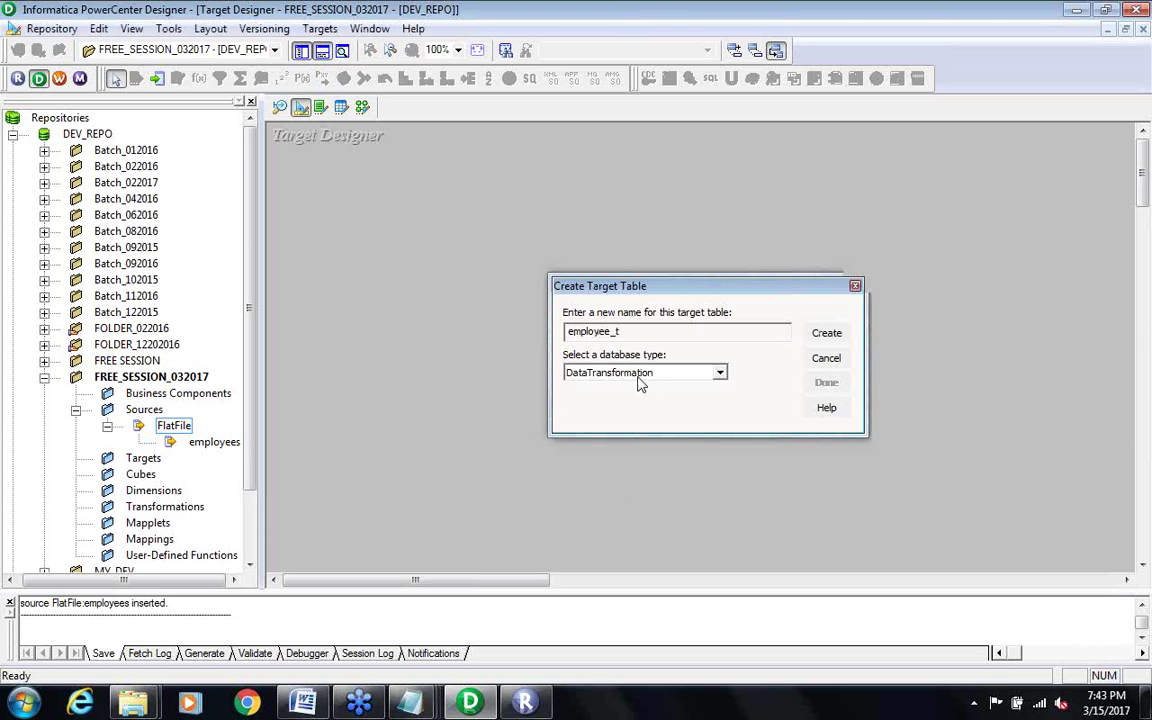
type("gt")
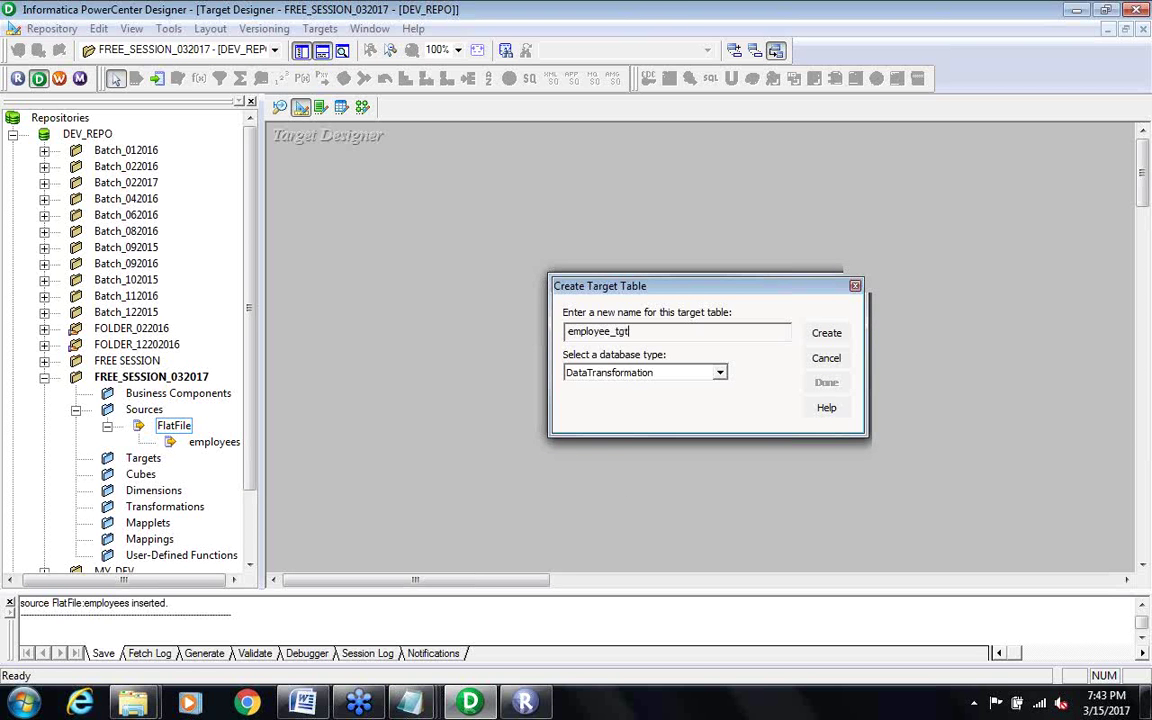
type("_")
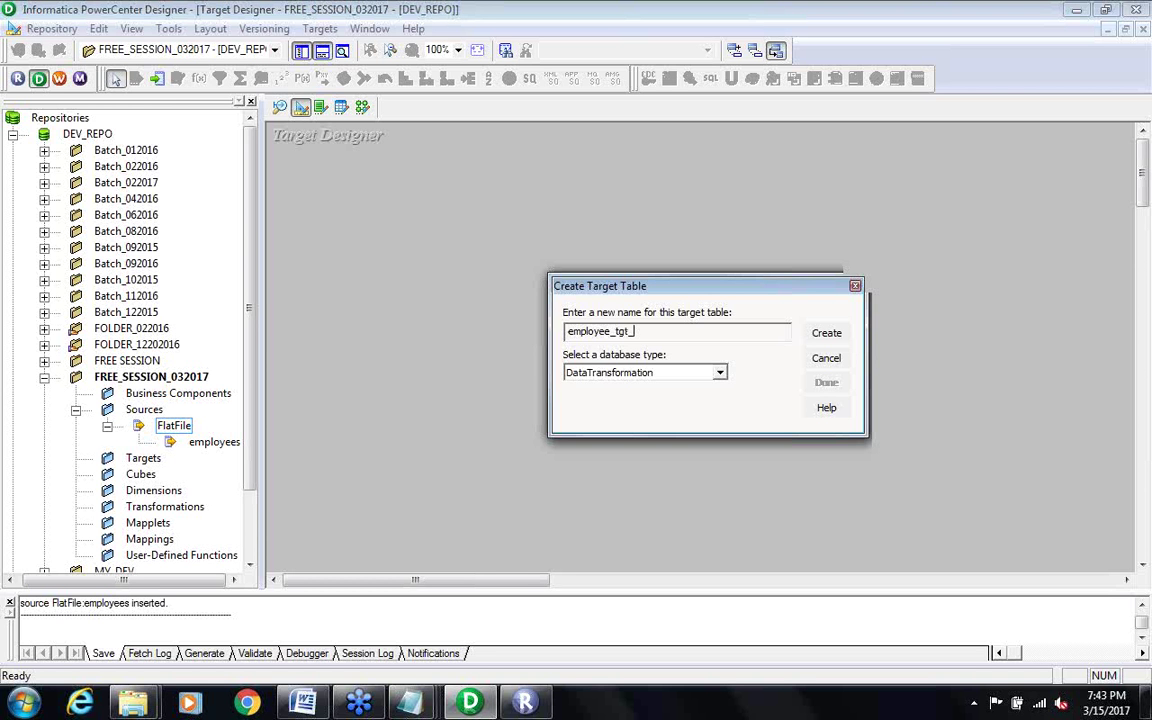
type("ff")
left_click(719, 373)
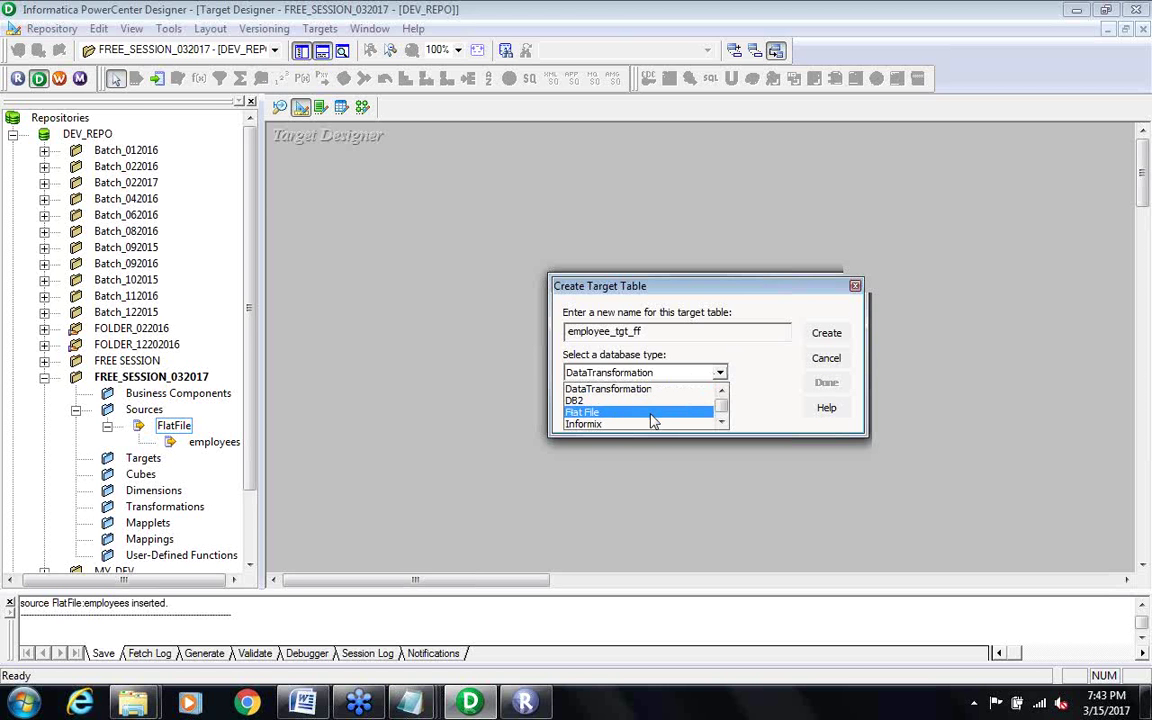
left_click(652, 412)
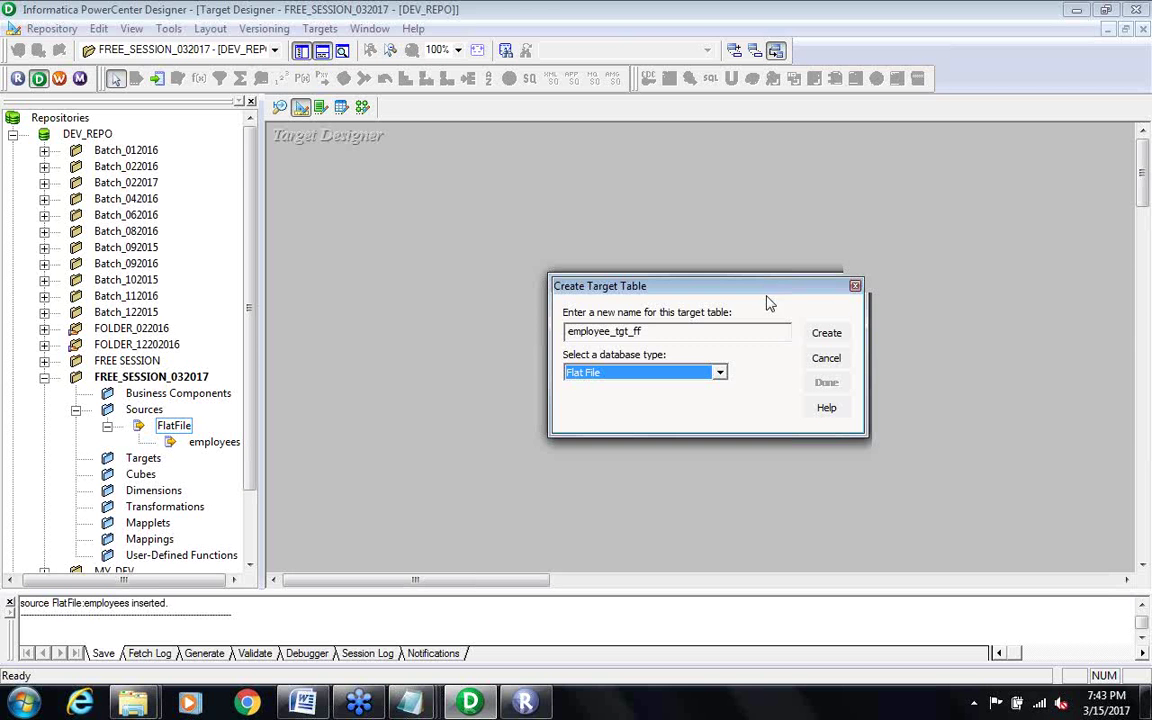
left_click(817, 336)
left_click(832, 386)
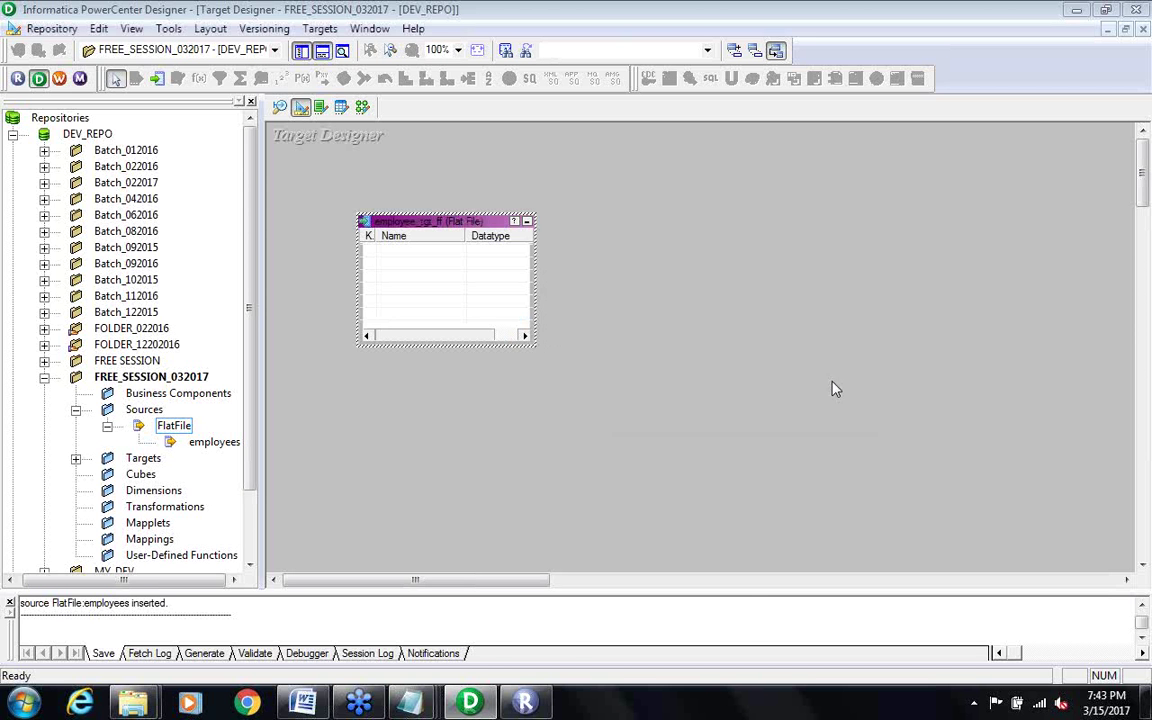
Step: Open the column definitions of the employee_tgt_ff target and add a column named EMPLOYEE_ID
double_click(489, 282)
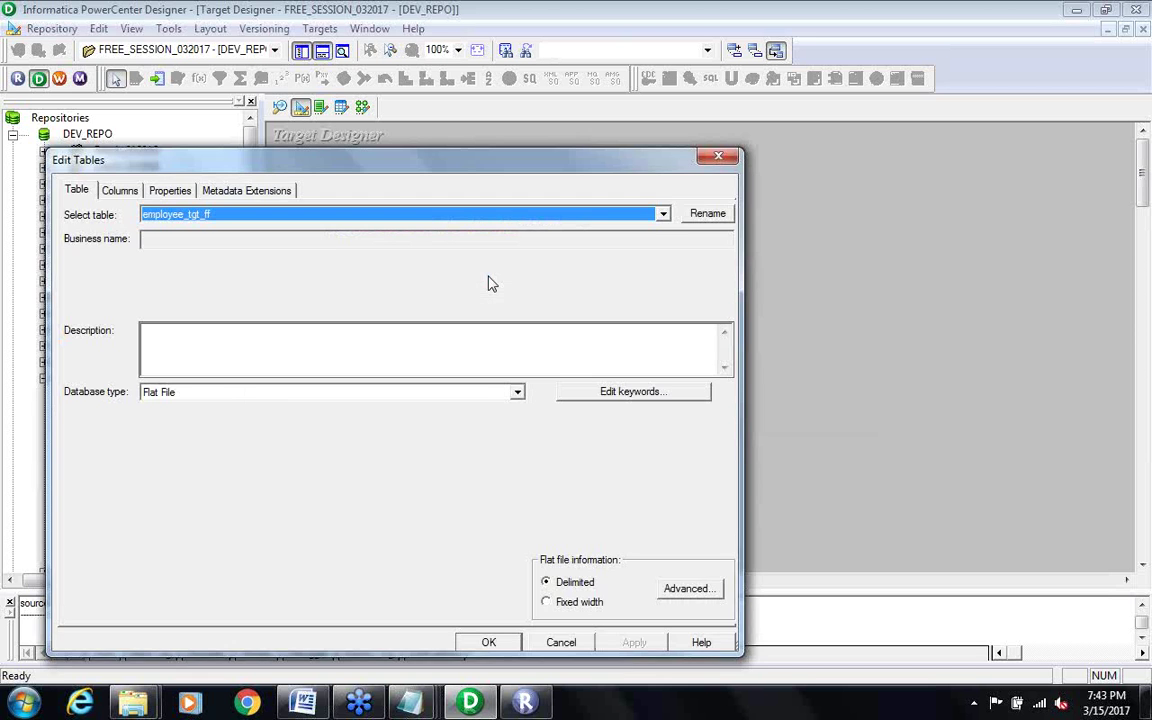
left_click(128, 190)
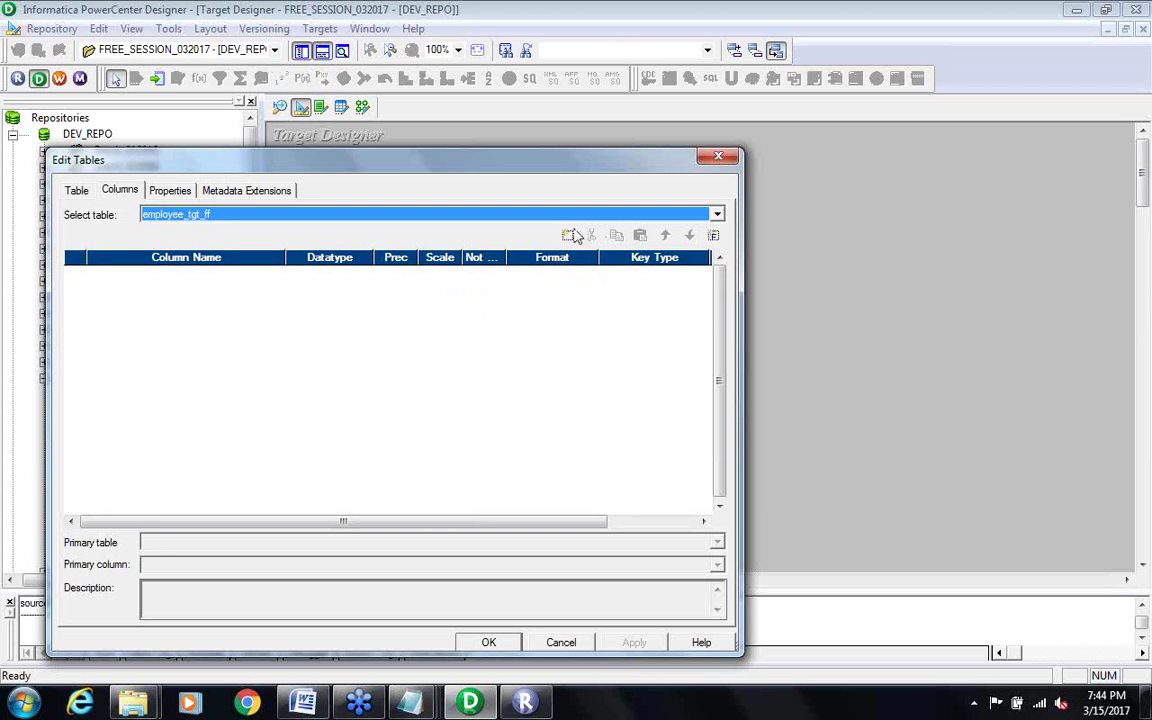
left_click(570, 236)
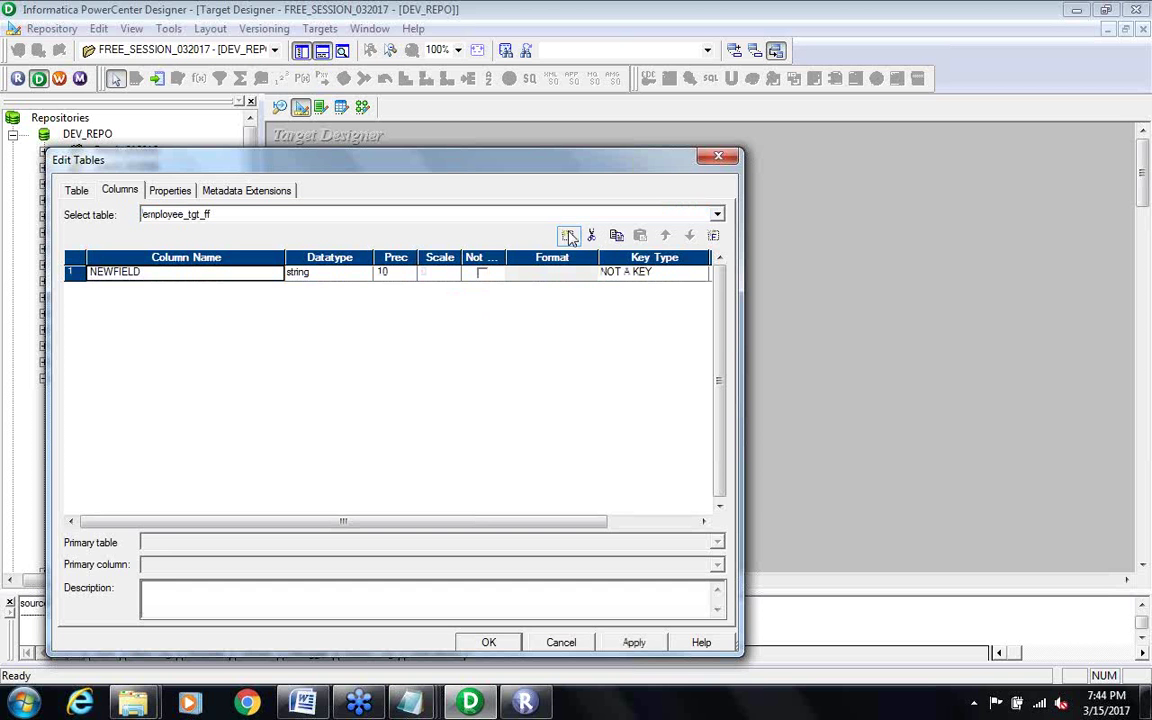
type("EMP")
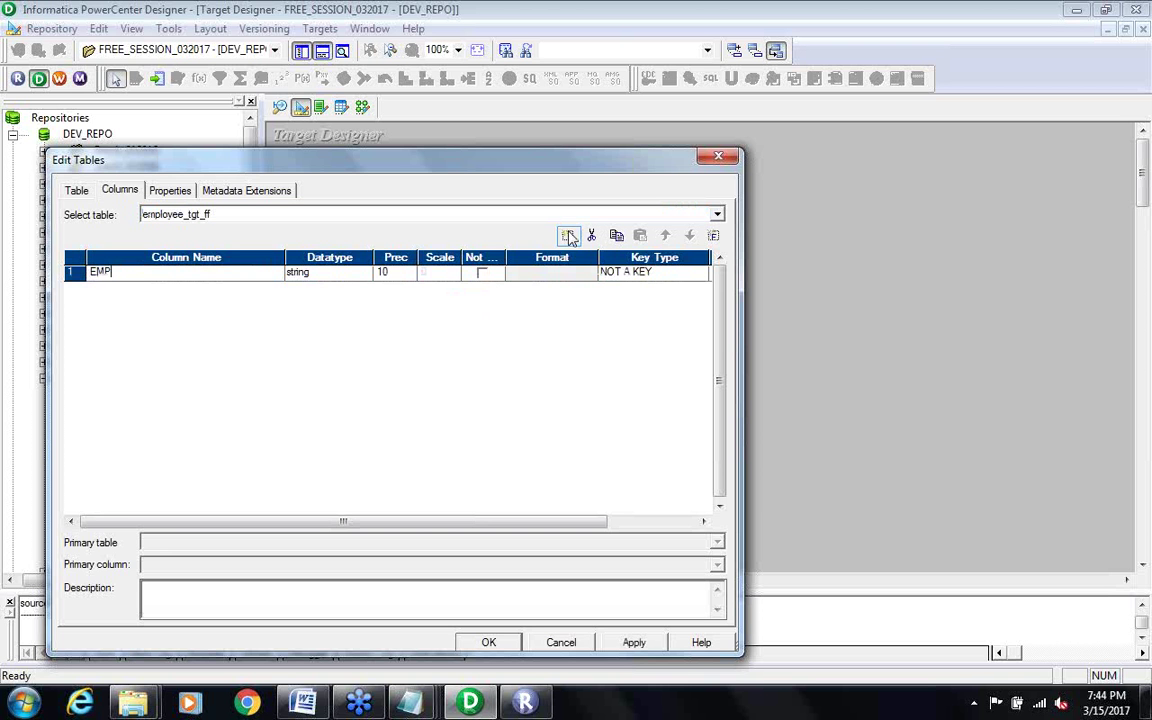
type("LOYEE_")
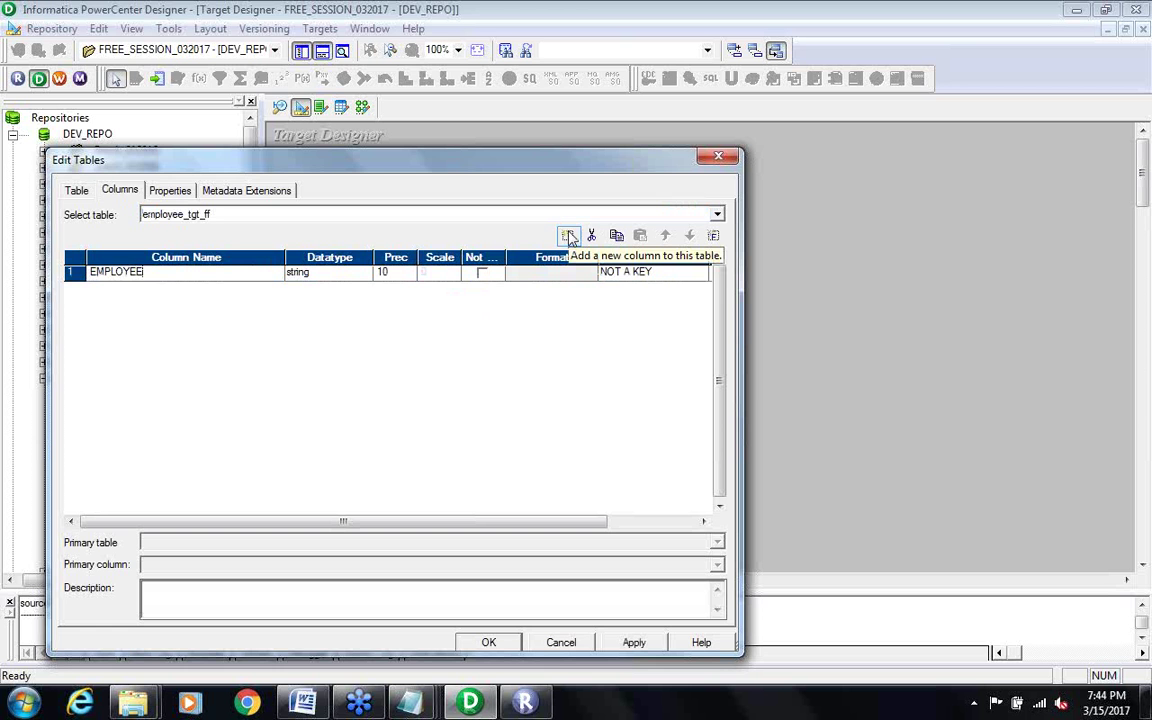
type("ID")
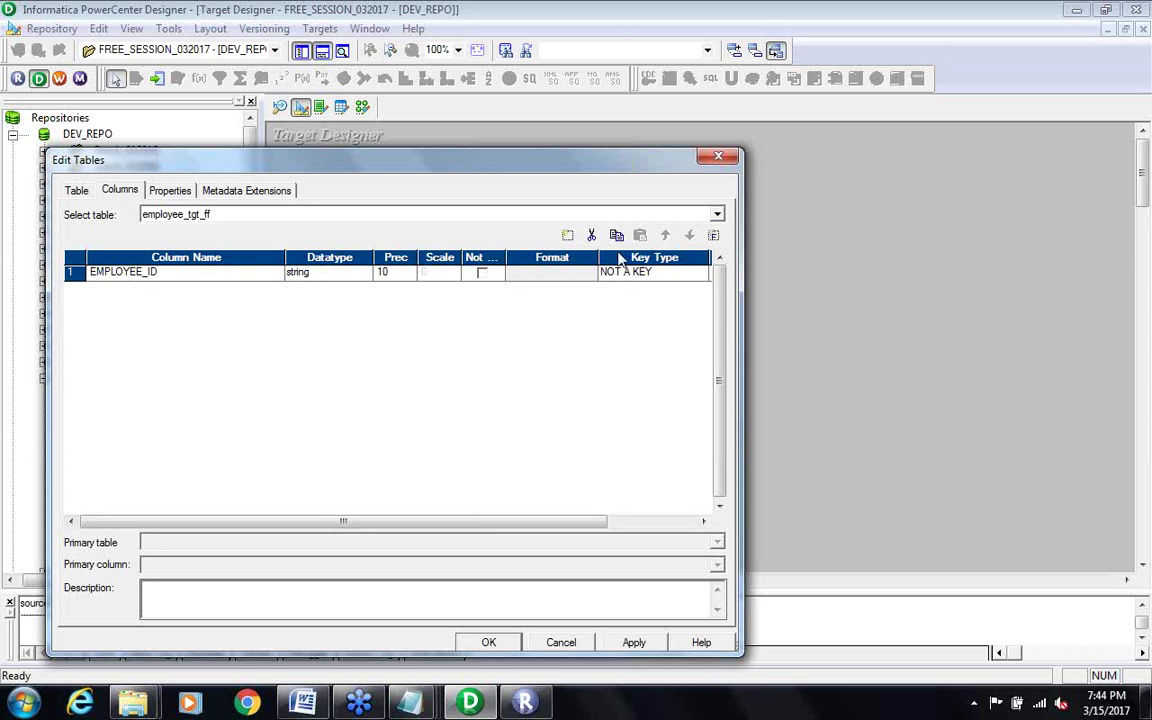
Step: Add a second column named FULL_NAME with precision 50 to the target and accept the table edits
left_click(568, 235)
type("FU")
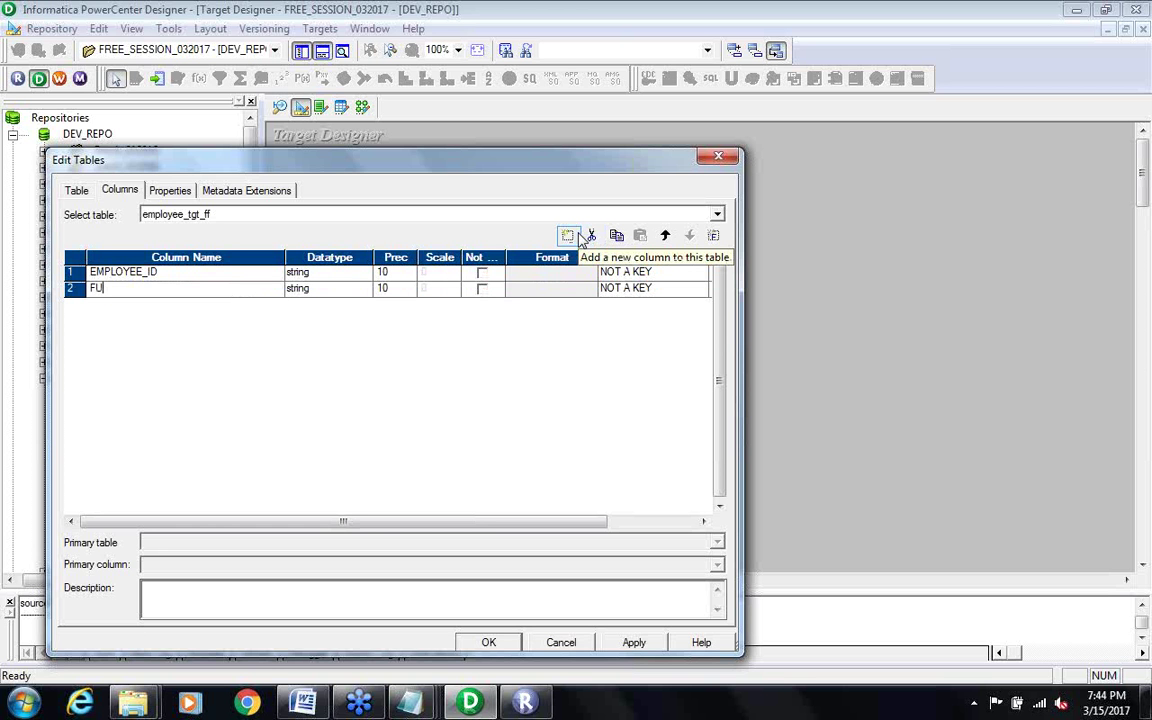
type("LL NAME")
key("BackSpace")
type("_NAME")
left_click(406, 296)
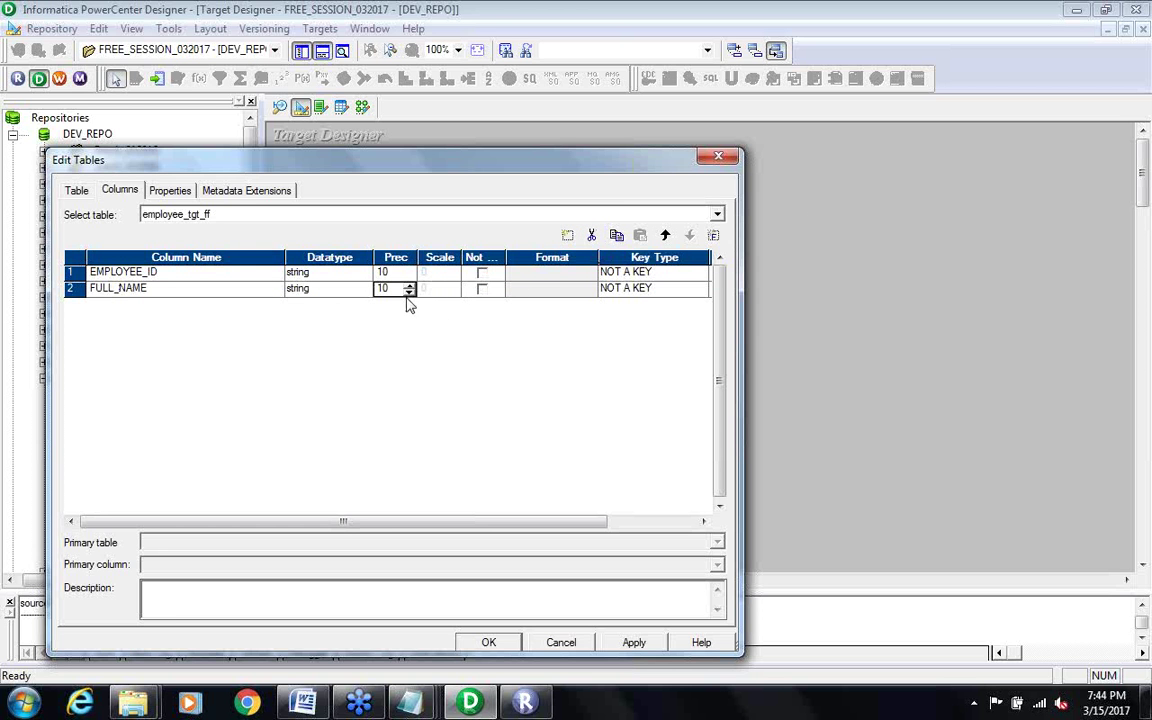
key("BackSpace")
key("BackSpace")
type("50")
left_click(500, 648)
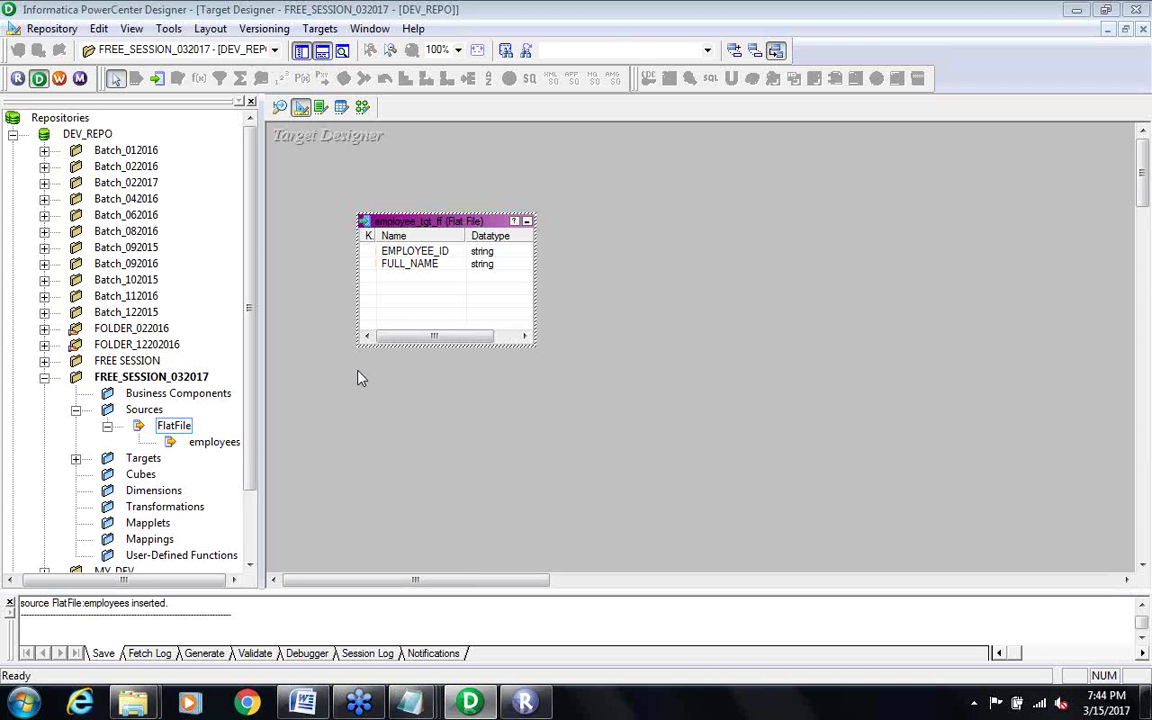
Step: Save the employee_tgt_ff target to the repository and expand the Targets folder in FREE_SESSION_032017 to show it
key("ctrl+s")
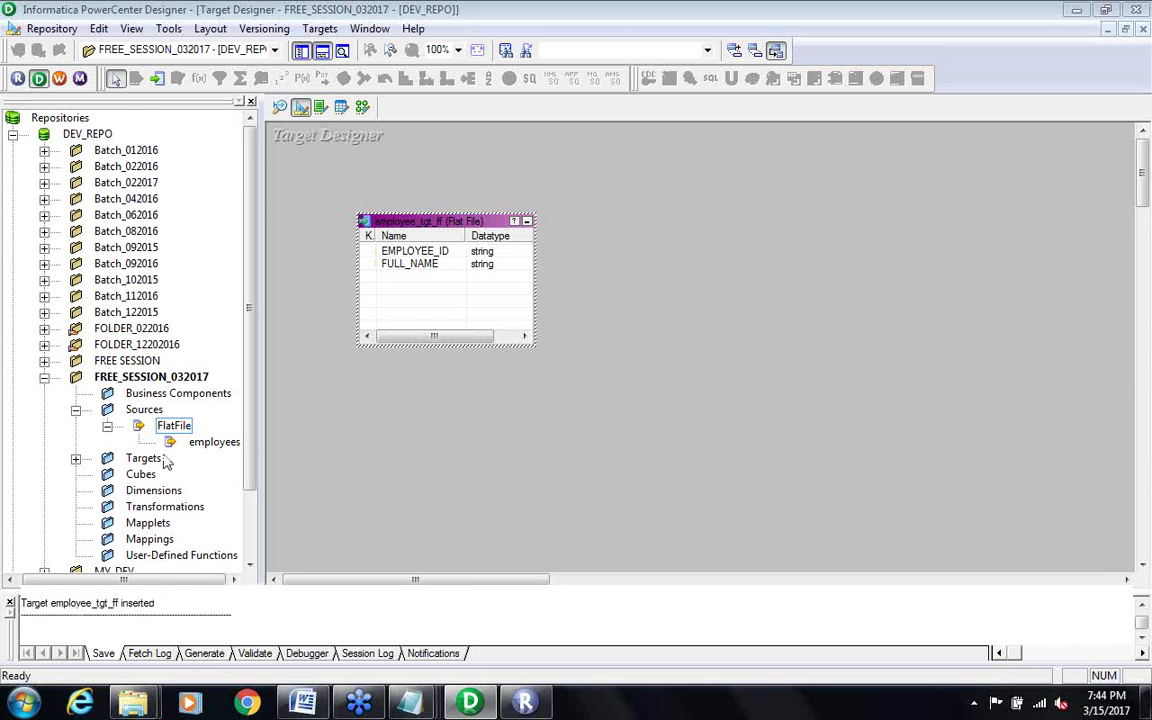
left_click(107, 426)
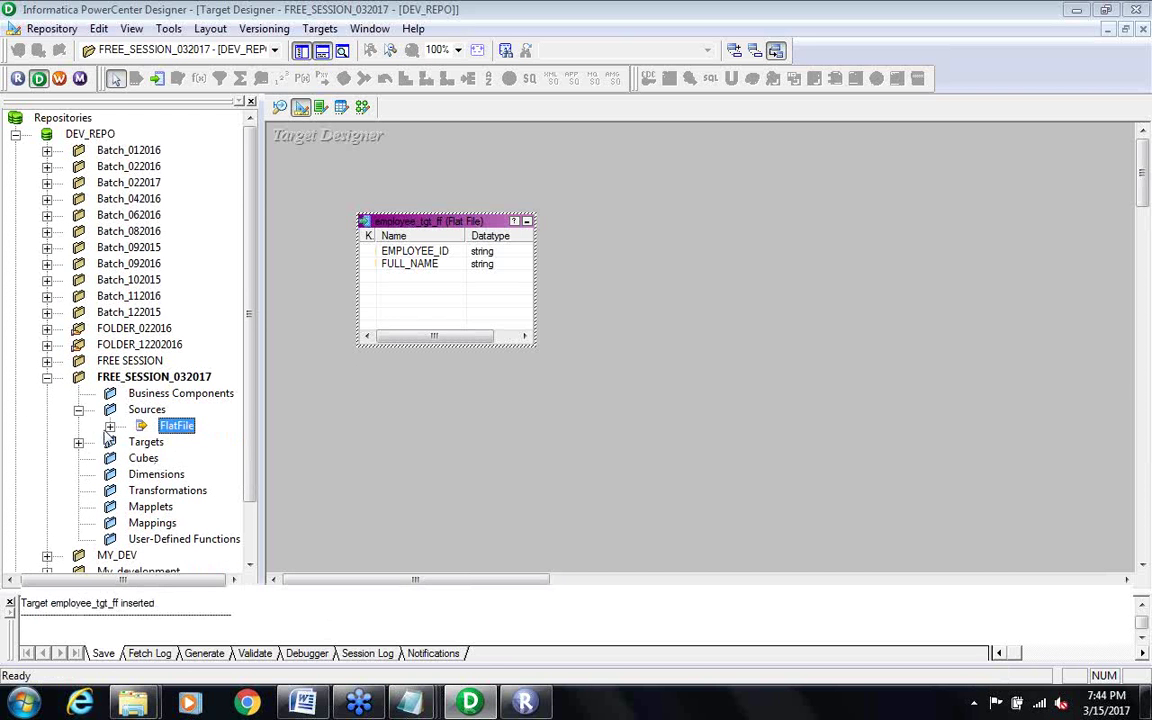
left_click(78, 443)
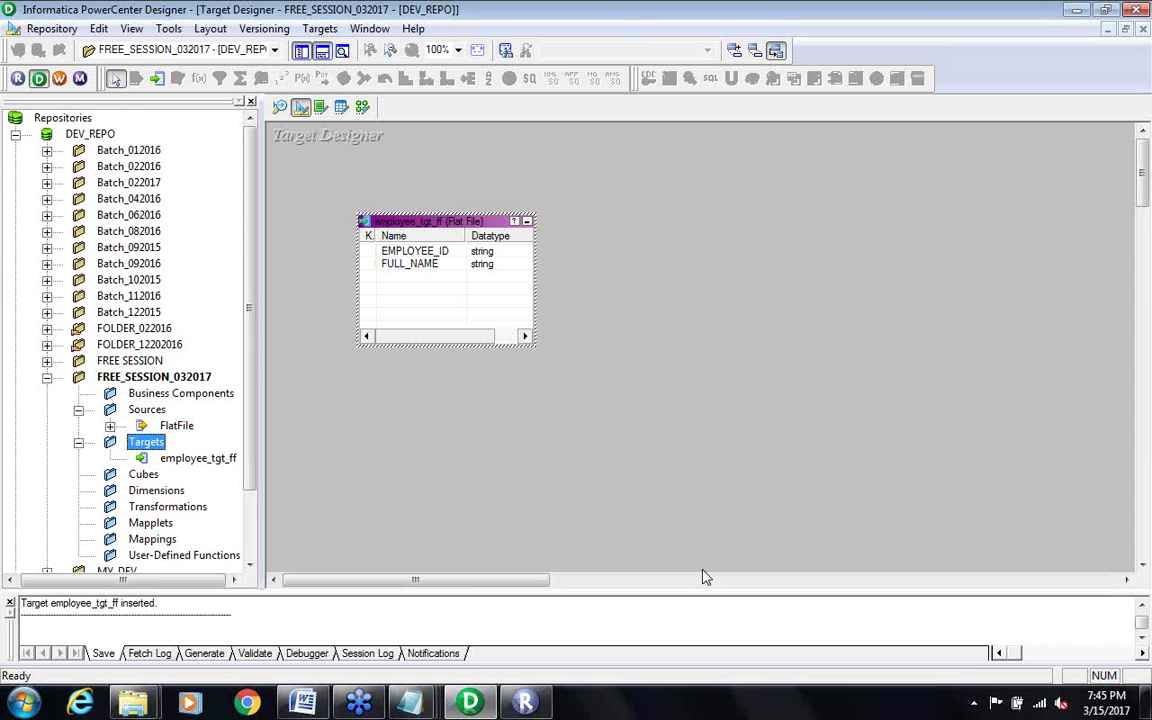
left_click(921, 77)
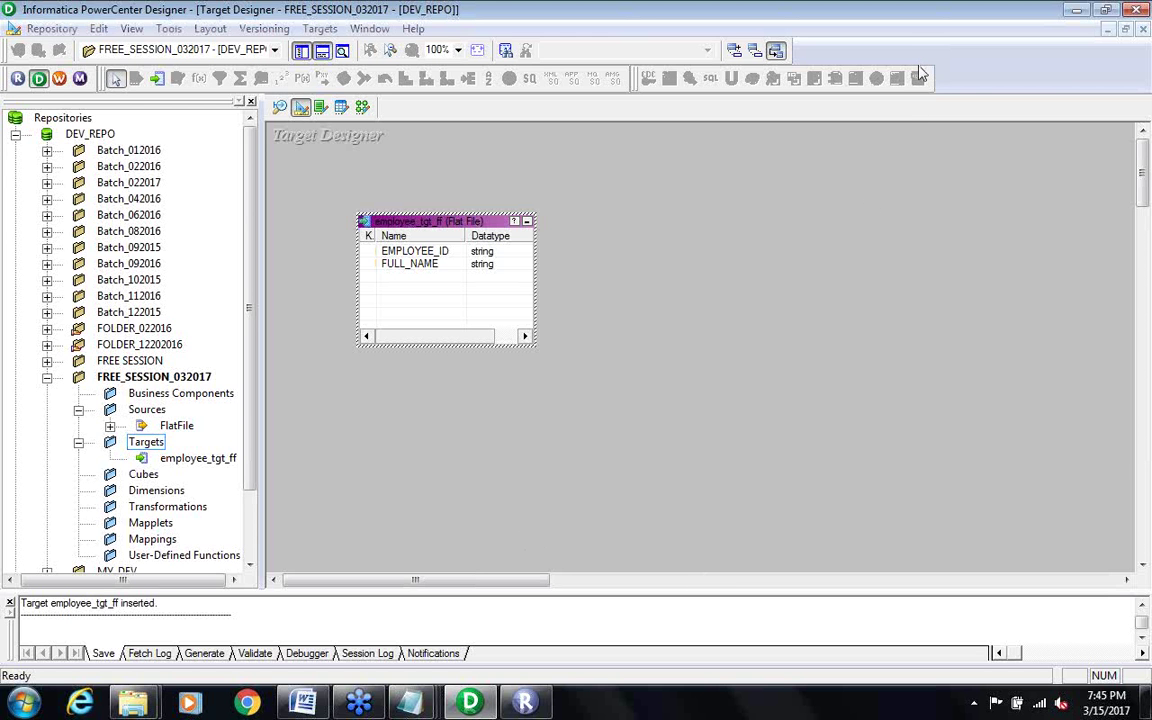